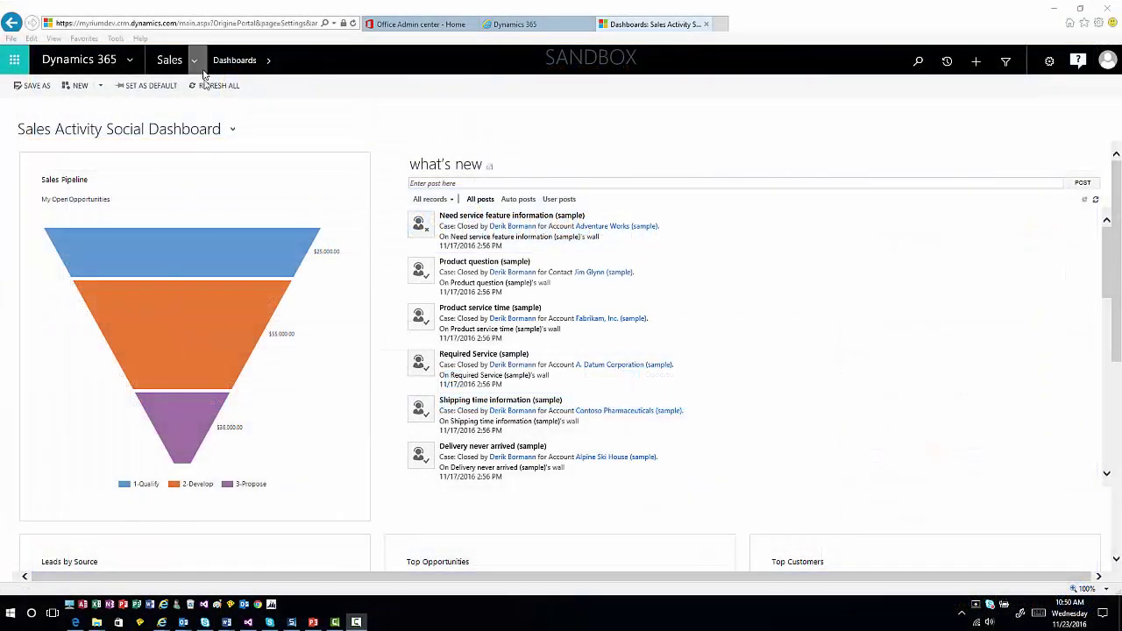
# Open Lead to Opportunity Sales Process from Settings > Processes in the process designer
pyautogui.click(195, 61)
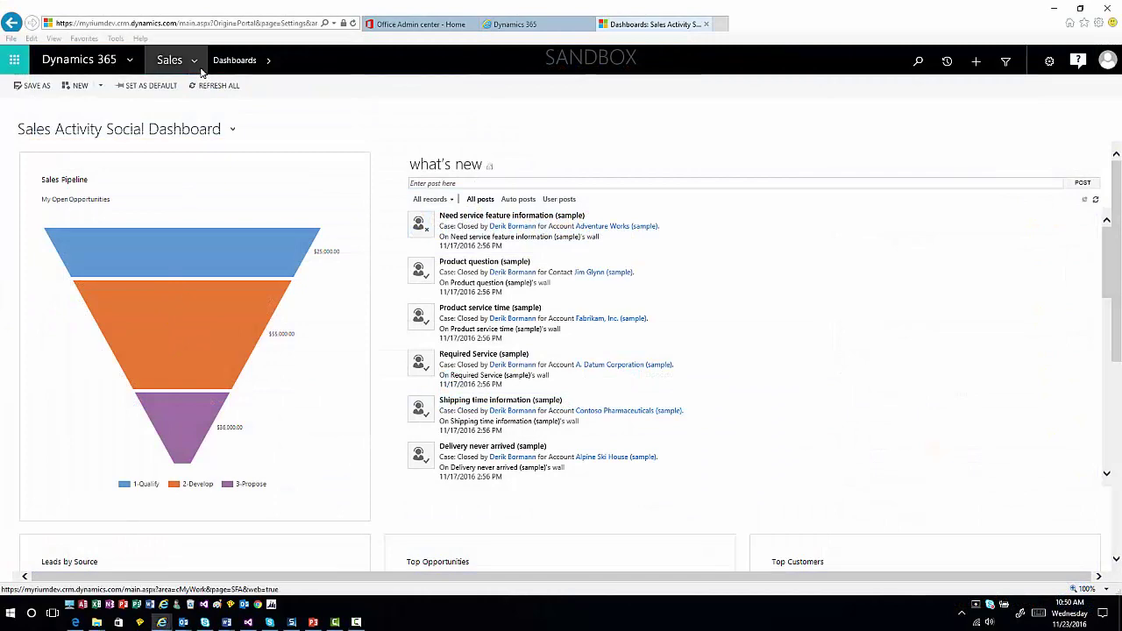
pyautogui.click(544, 110)
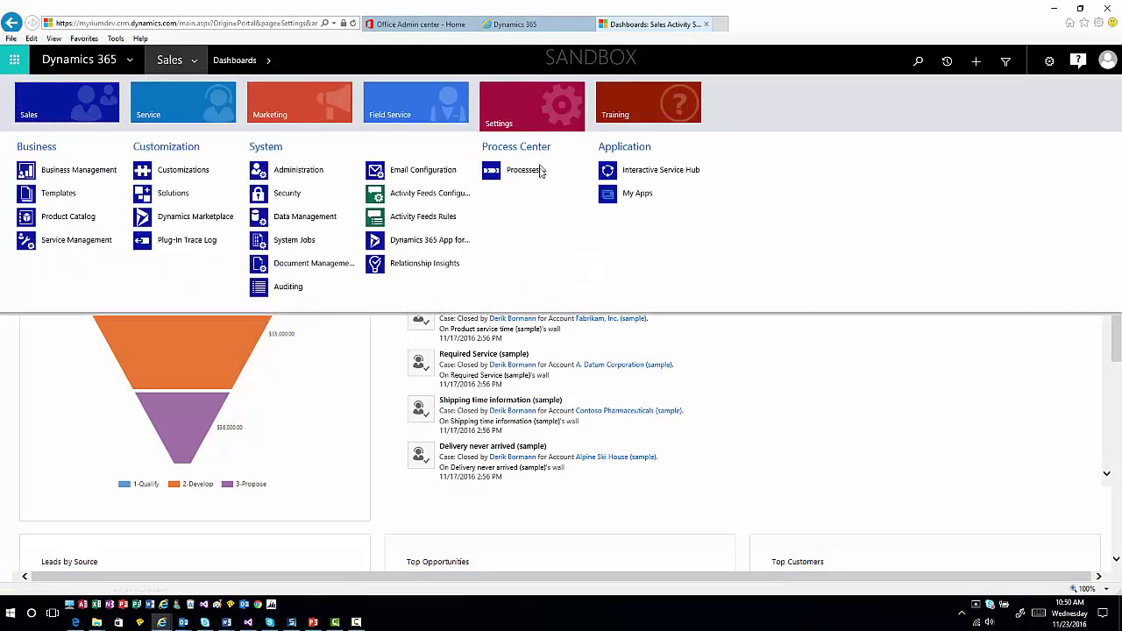
pyautogui.click(539, 170)
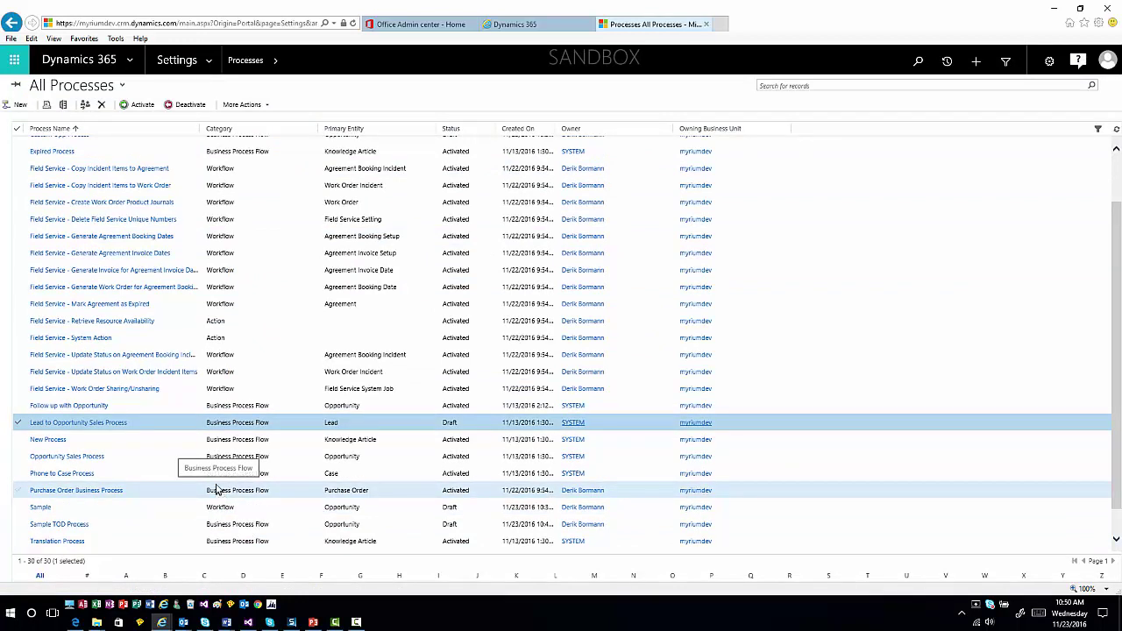
pyautogui.doubleClick(182, 429)
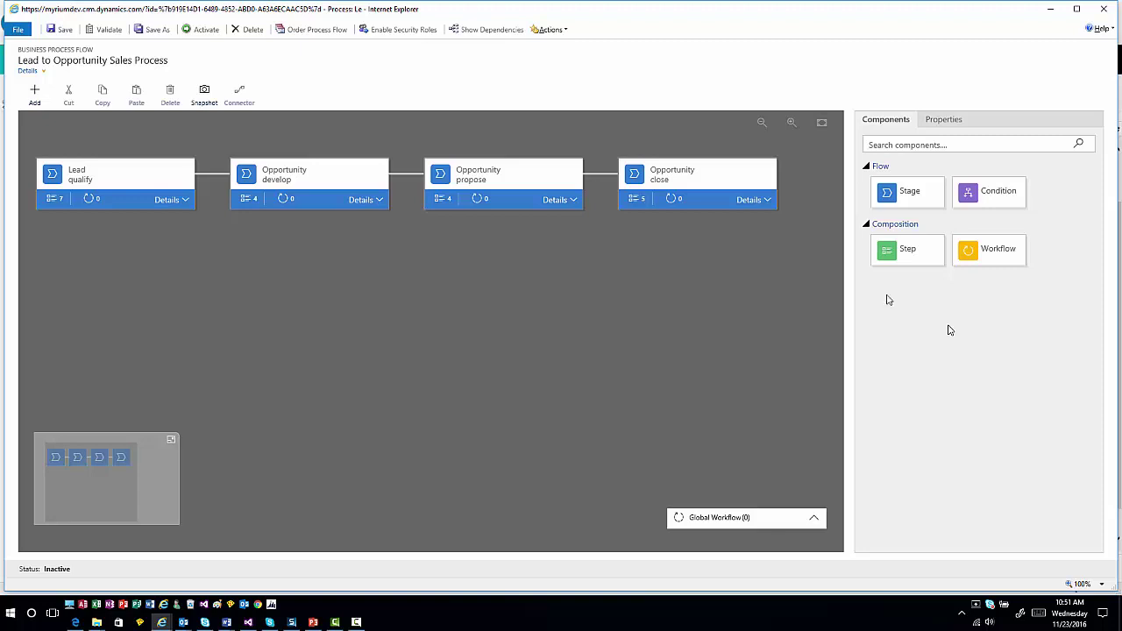
# Change the Lead stage's display name from 'qualify' to 'Qualify' and apply it
pyautogui.click(147, 182)
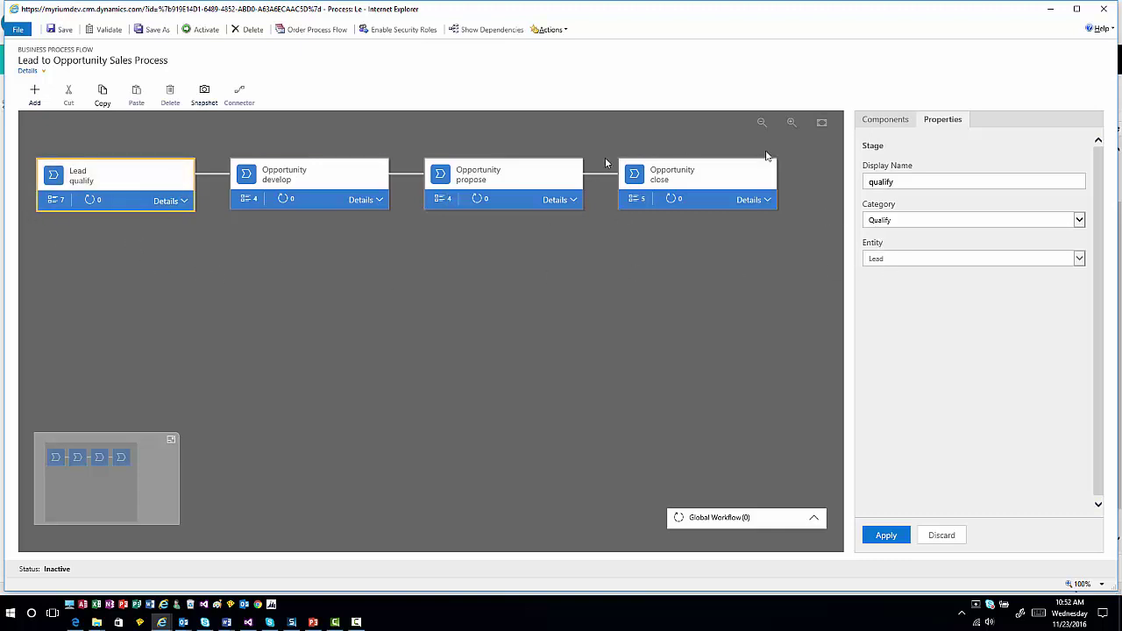
pyautogui.click(874, 183)
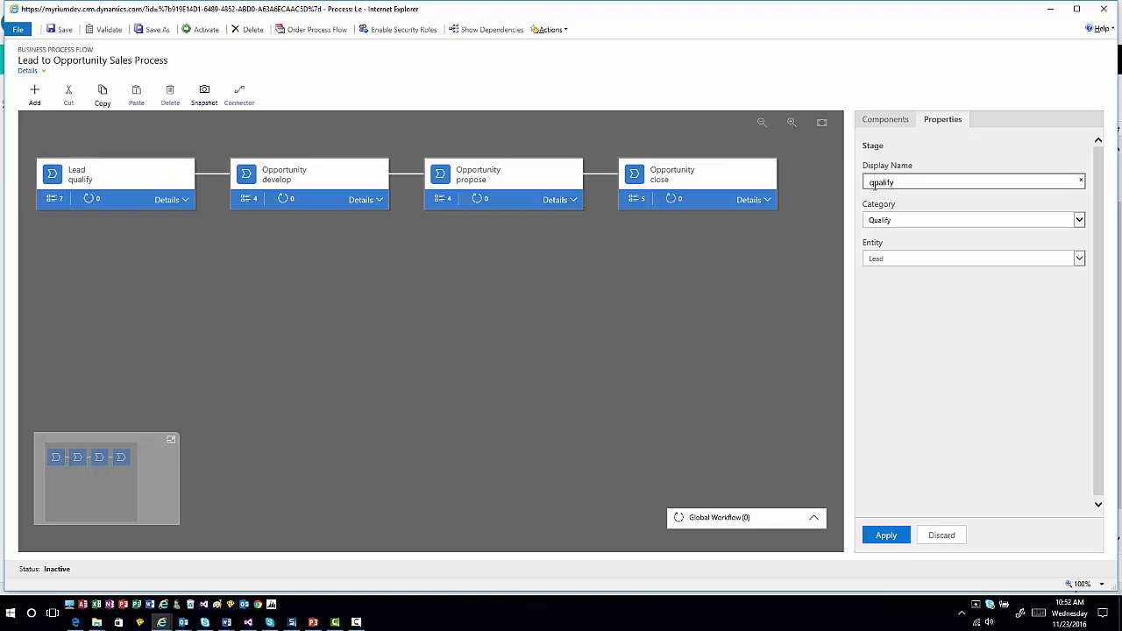
pyautogui.press('BackSpace')
pyautogui.write('Q')
pyautogui.click(888, 535)
pyautogui.moveTo(135, 205); pyautogui.dragTo(78, 193)
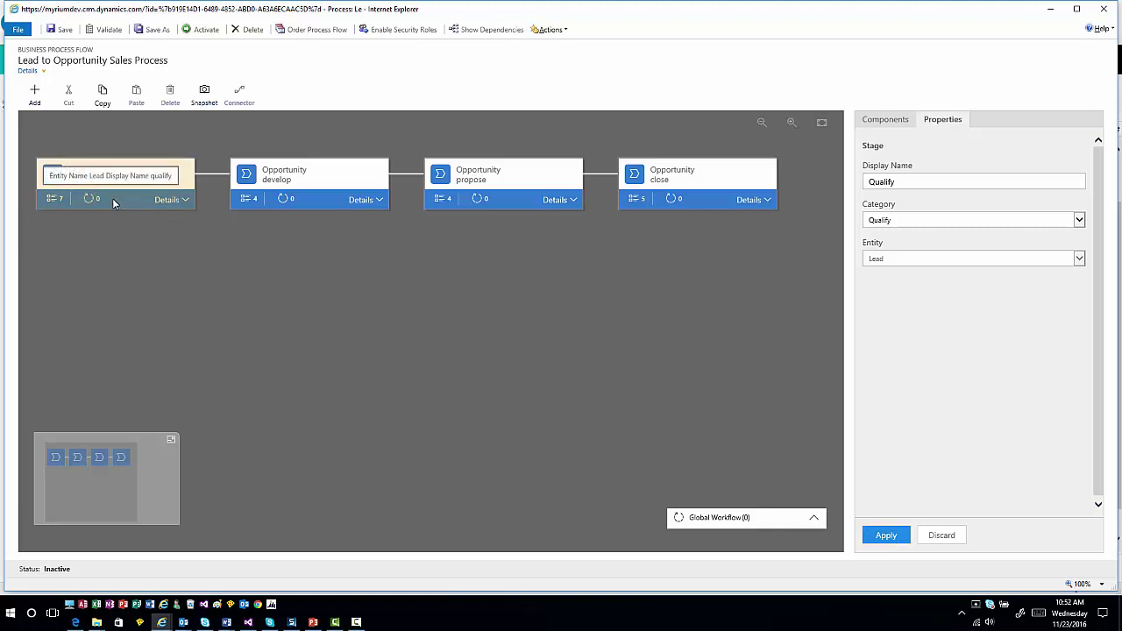
# Expand the Lead Qualify stage's seven steps and reorder Existing Contact?, ending it as Step #1
pyautogui.click(184, 201)
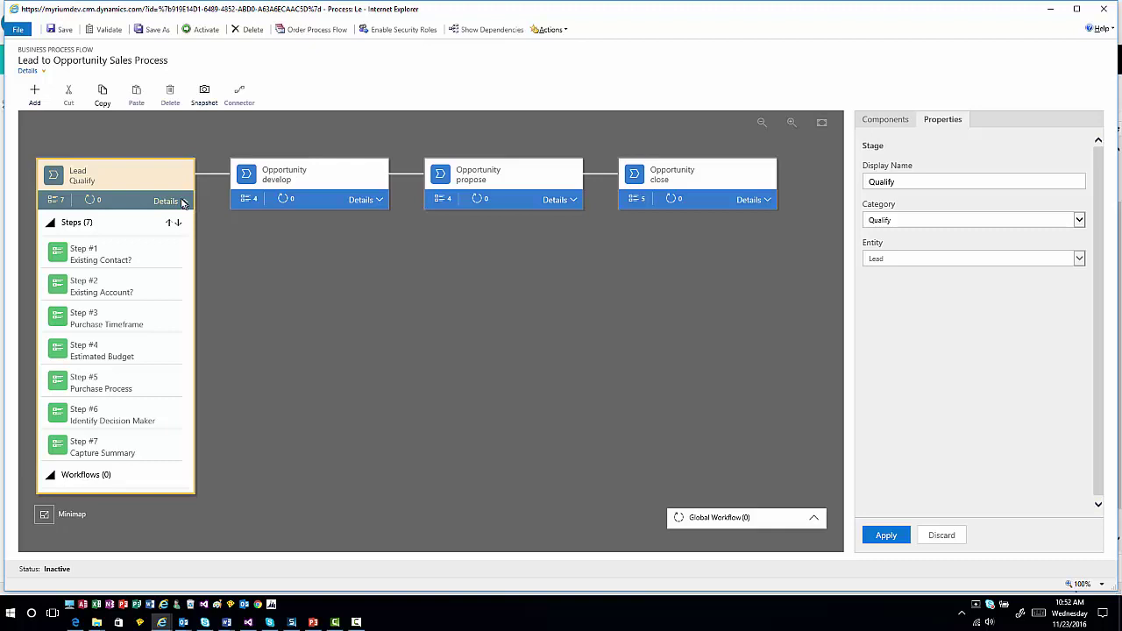
pyautogui.click(132, 258)
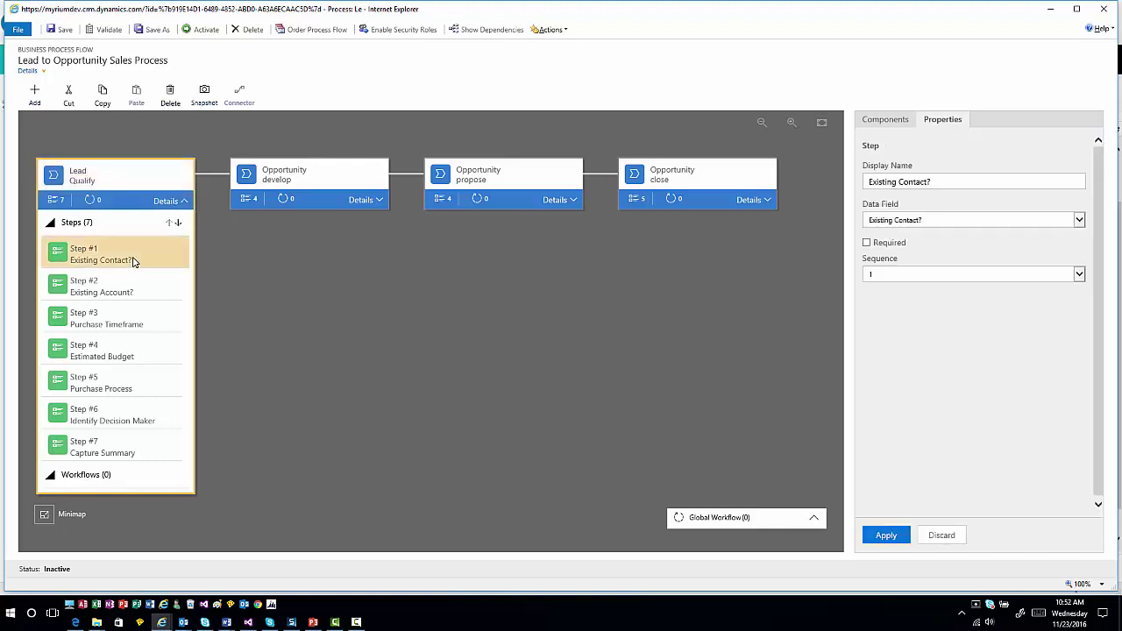
pyautogui.click(178, 224)
pyautogui.click(169, 223)
pyautogui.click(178, 223)
pyautogui.click(177, 224)
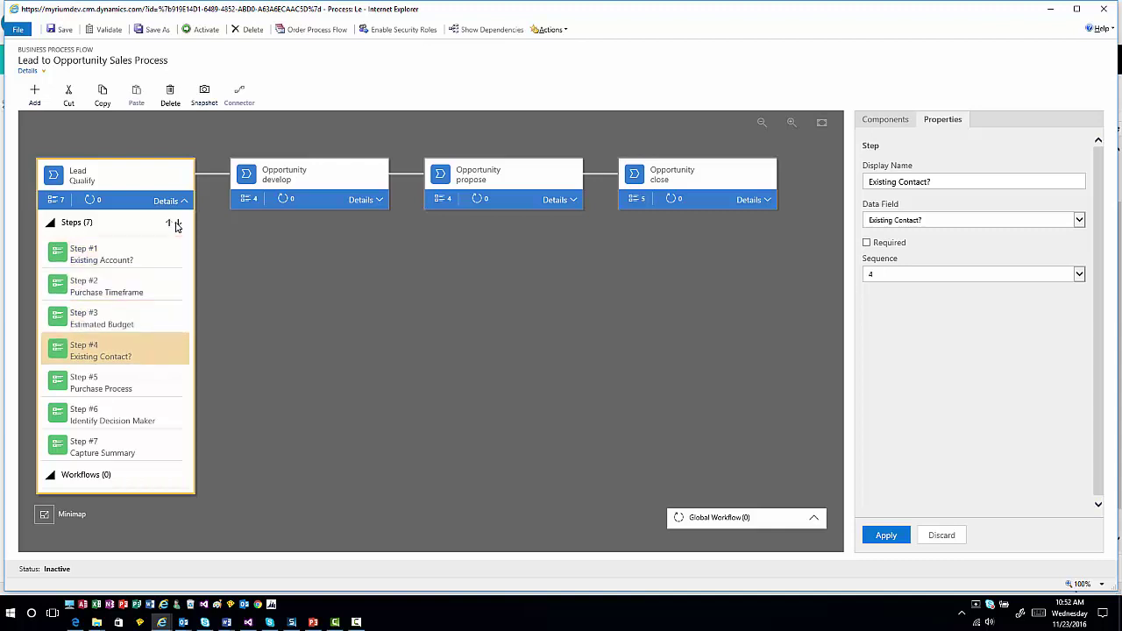
pyautogui.click(169, 223)
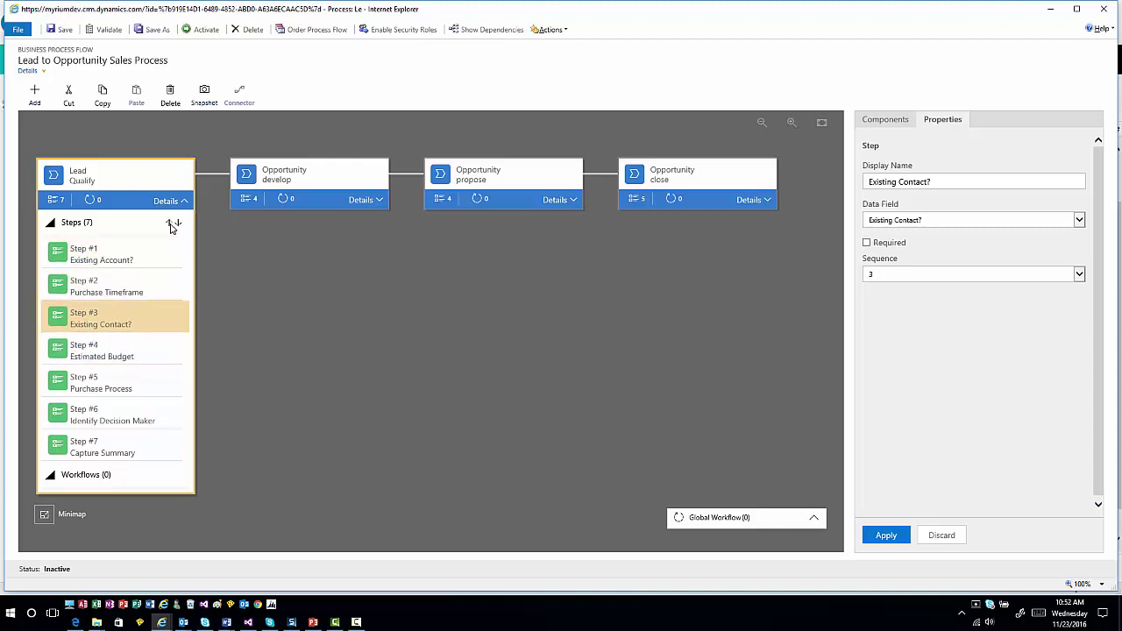
pyautogui.click(169, 223)
pyautogui.click(169, 223)
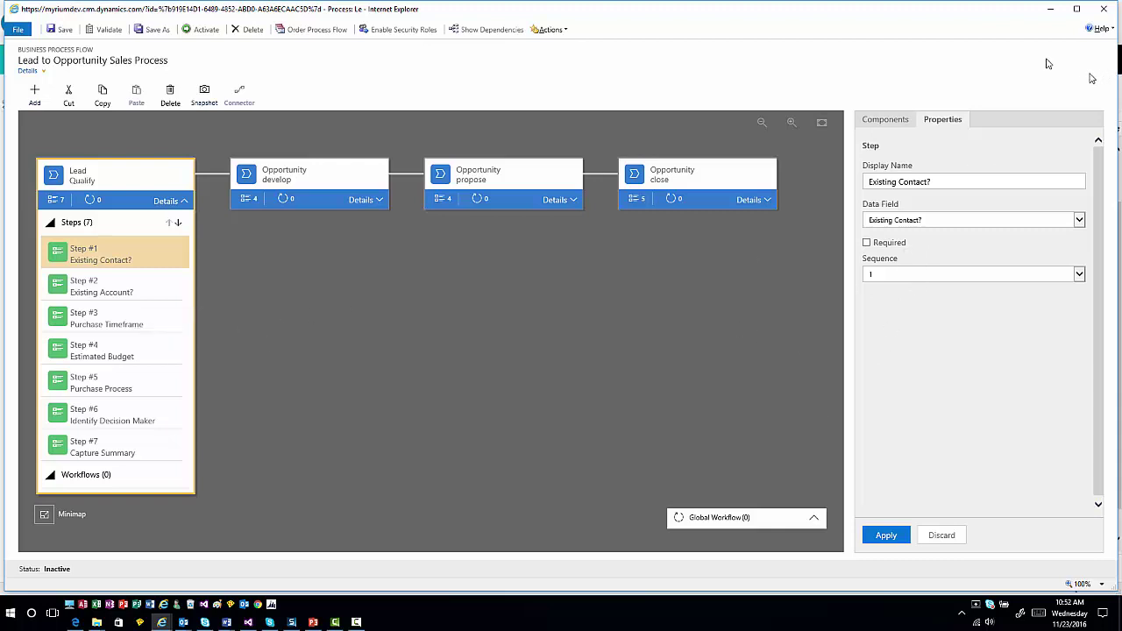
# Add a new Step #8 from Components to the Lead Qualify stage and apply it
pyautogui.click(879, 121)
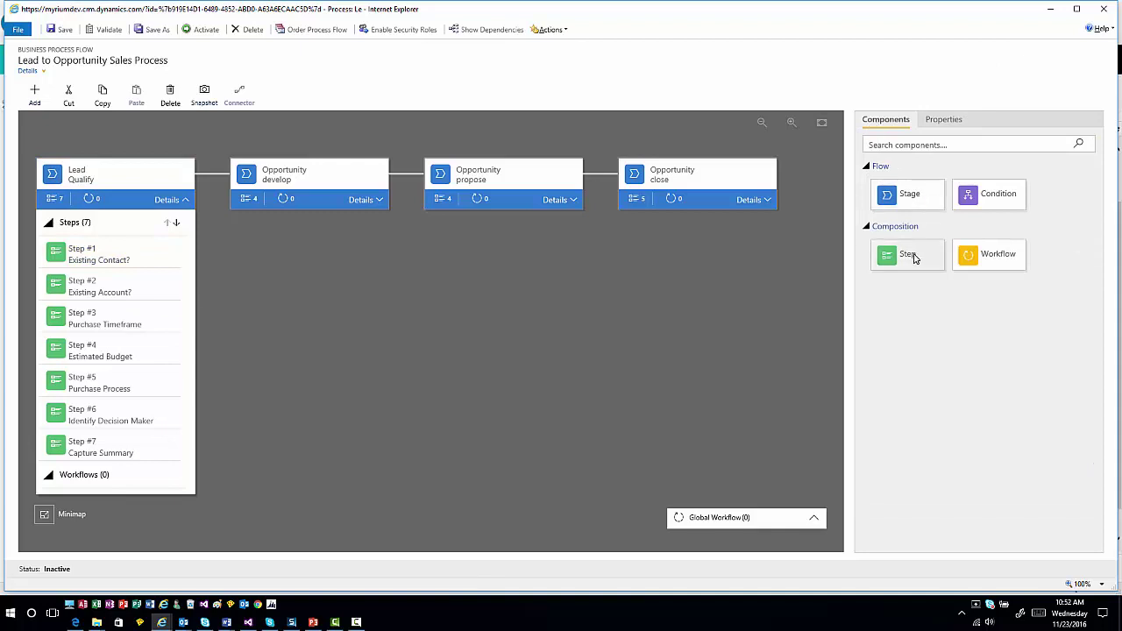
pyautogui.moveTo(913, 256); pyautogui.dragTo(113, 464)
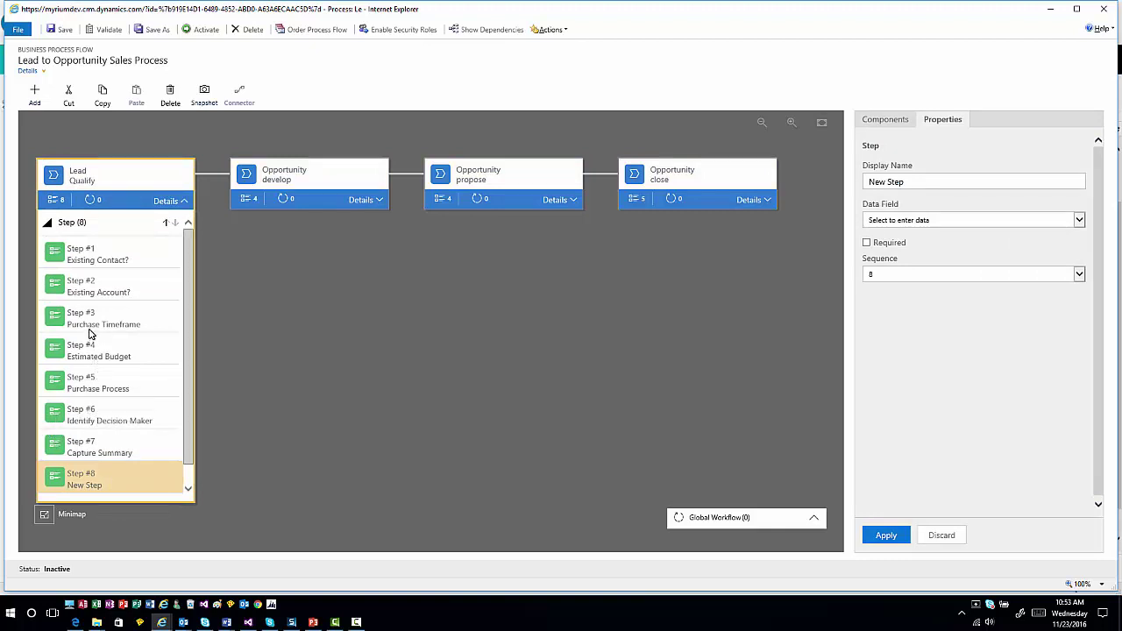
pyautogui.click(883, 536)
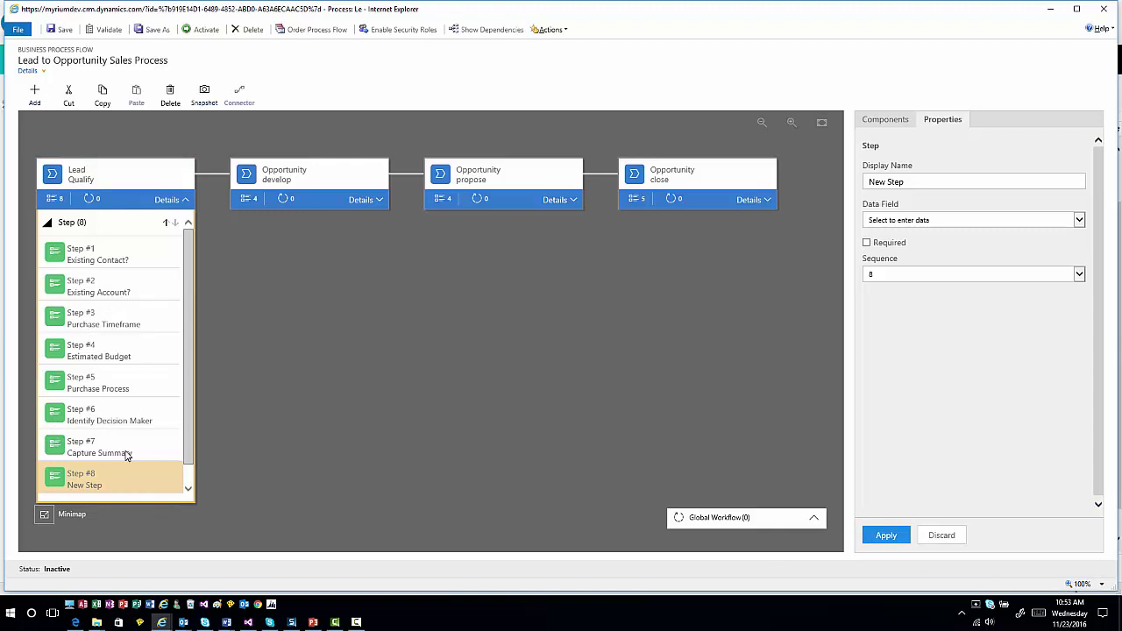
# Delete the temporary Step #8, confirming the deletion
pyautogui.click(152, 488)
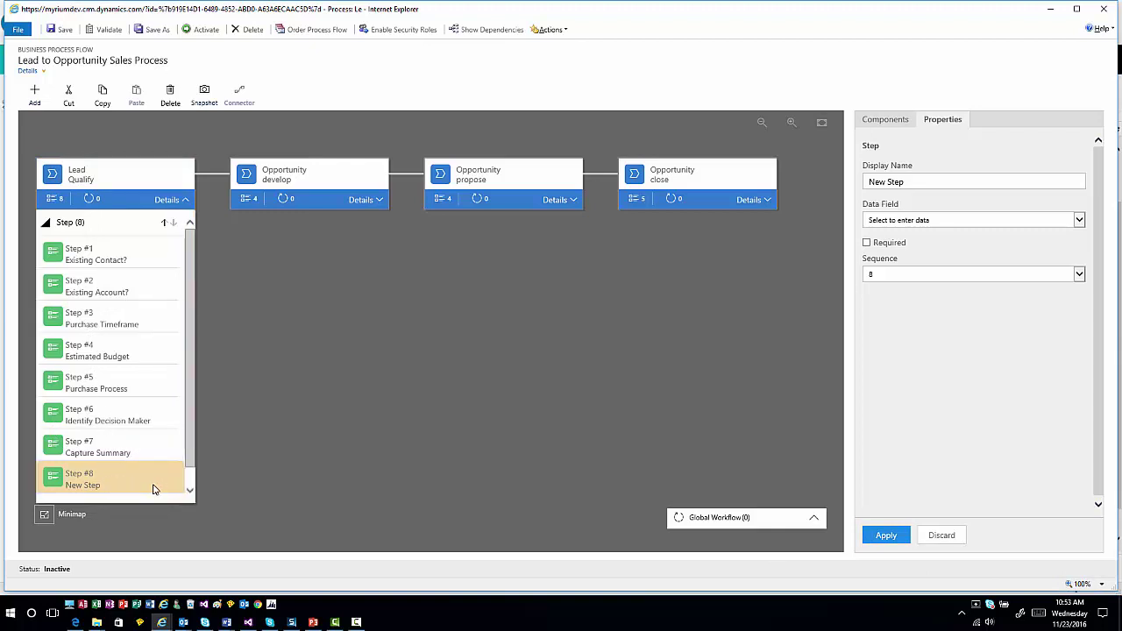
pyautogui.click(171, 101)
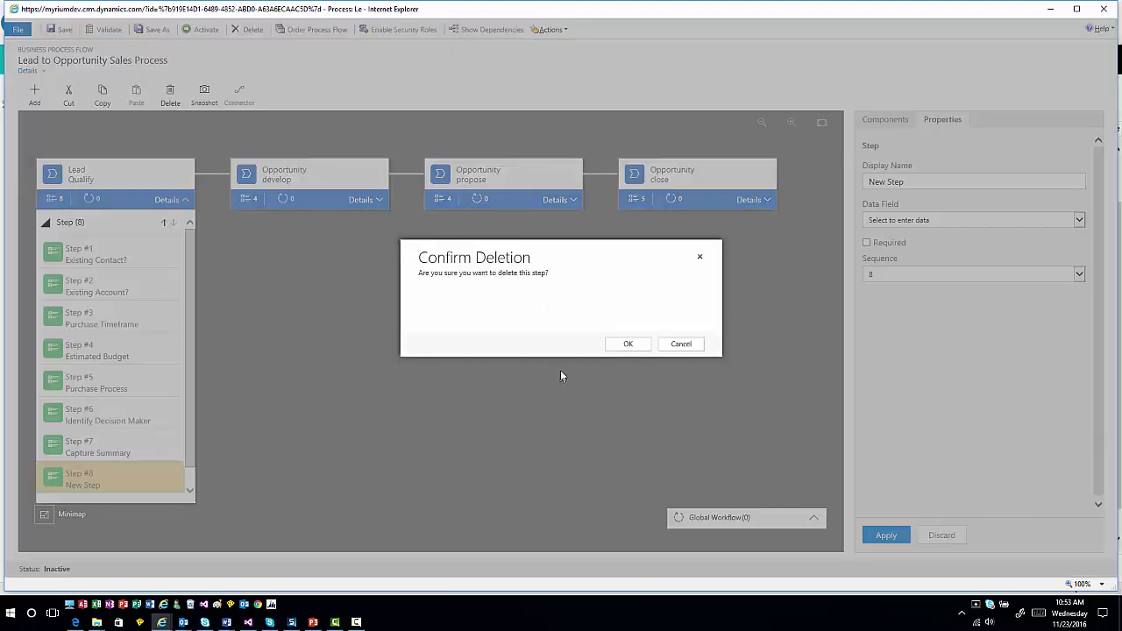
pyautogui.click(622, 343)
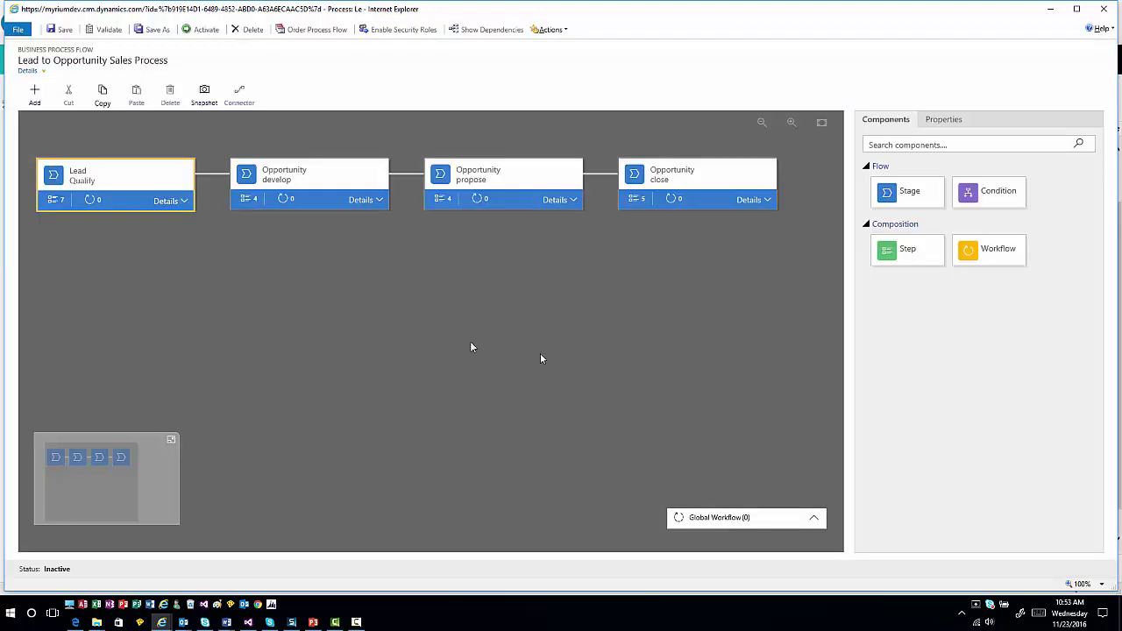
pyautogui.click(178, 201)
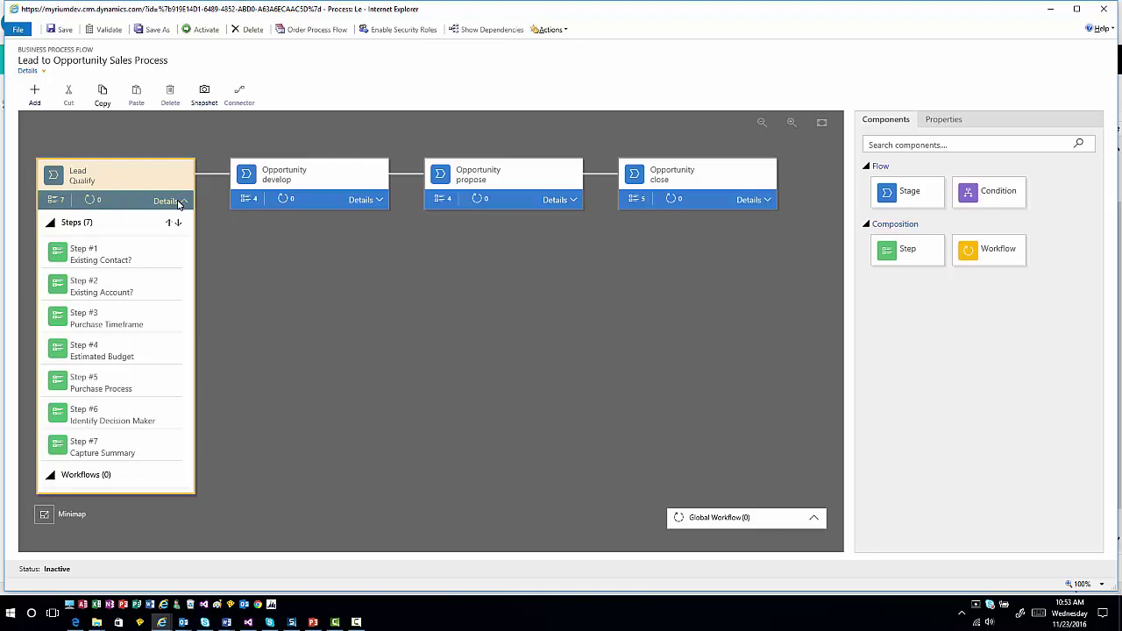
pyautogui.click(178, 201)
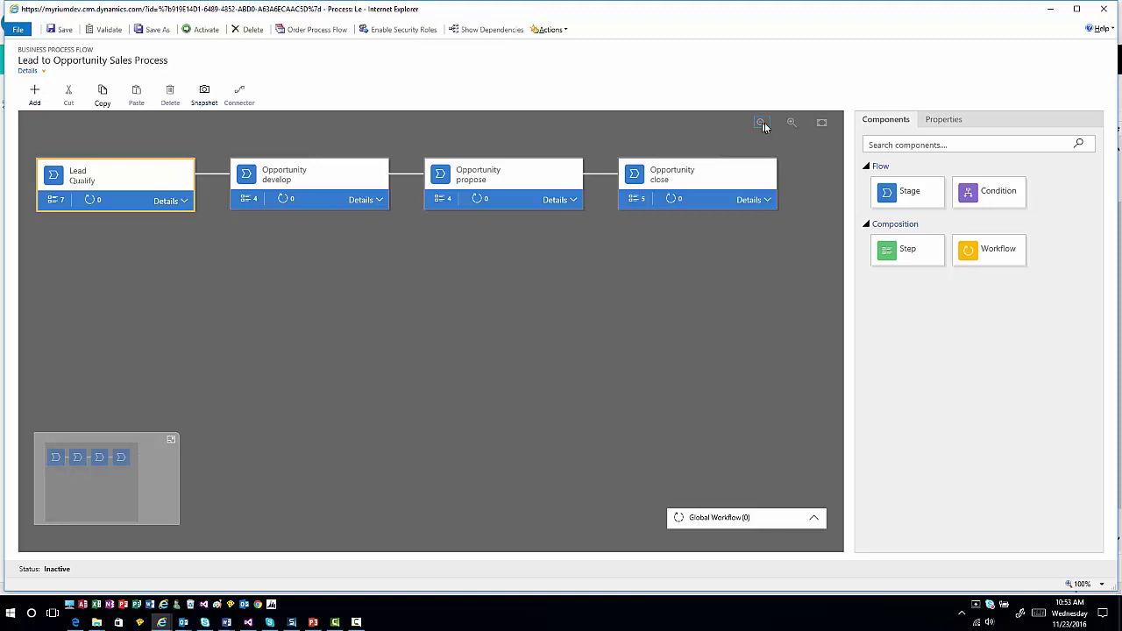
pyautogui.click(791, 122)
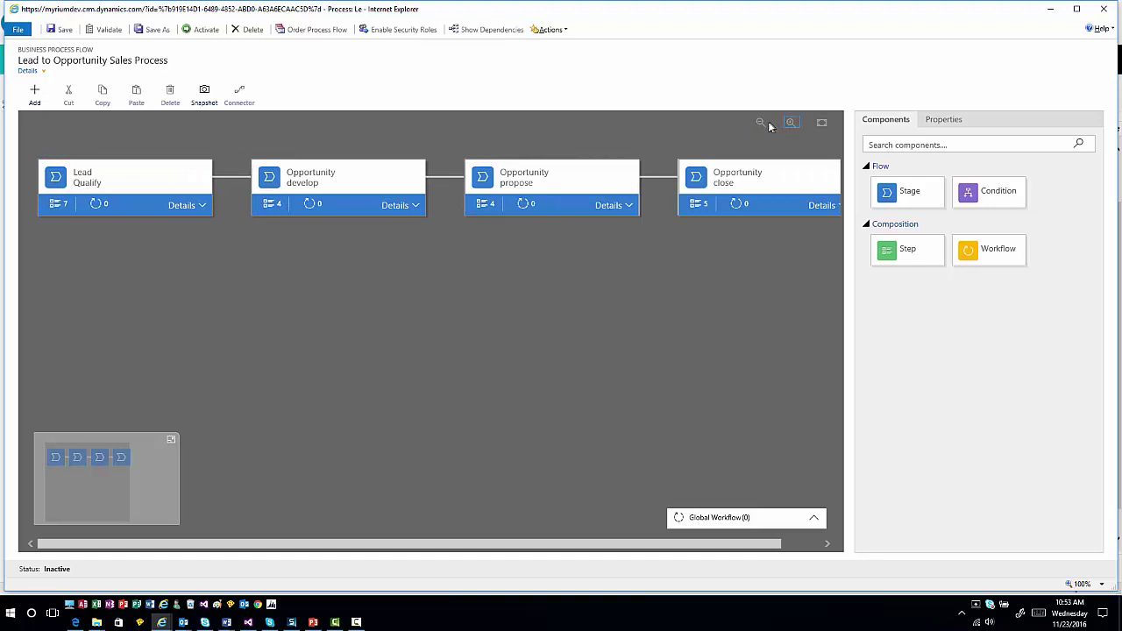
pyautogui.click(766, 125)
pyautogui.click(767, 125)
pyautogui.click(766, 126)
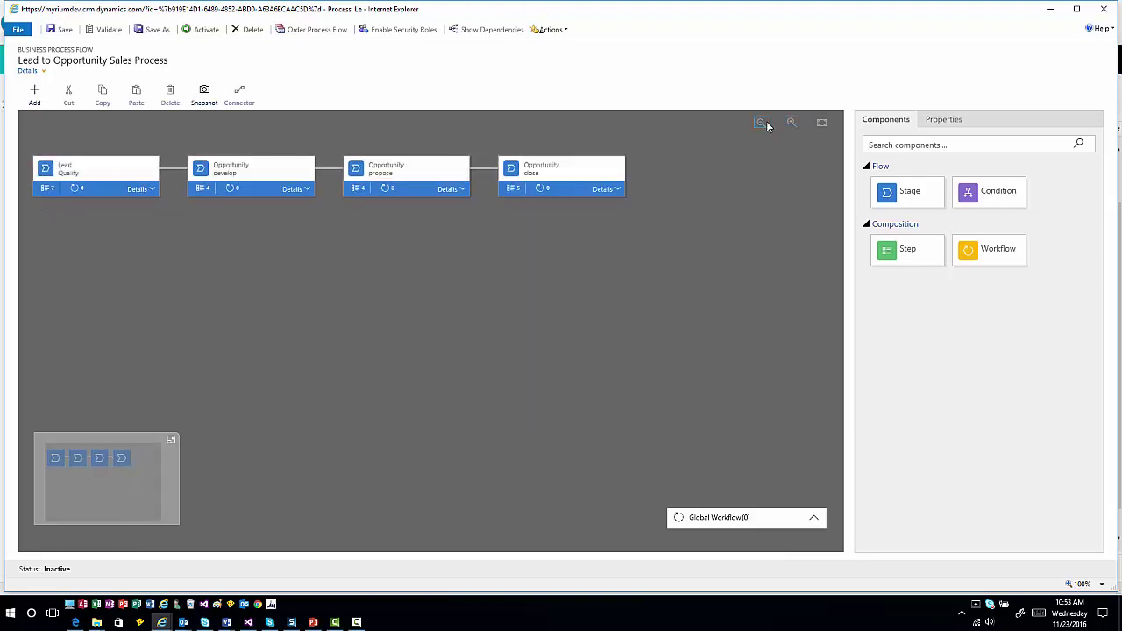
pyautogui.click(791, 123)
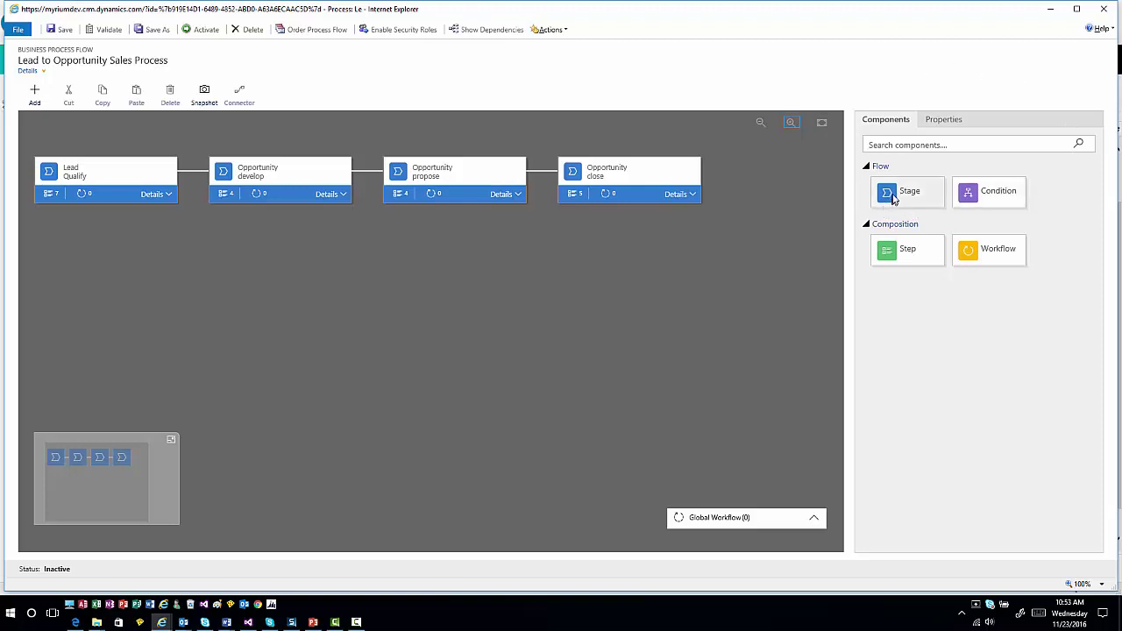
# Insert a New Stage after Qualify with Lead as its entity
pyautogui.moveTo(893, 202); pyautogui.dragTo(199, 192)
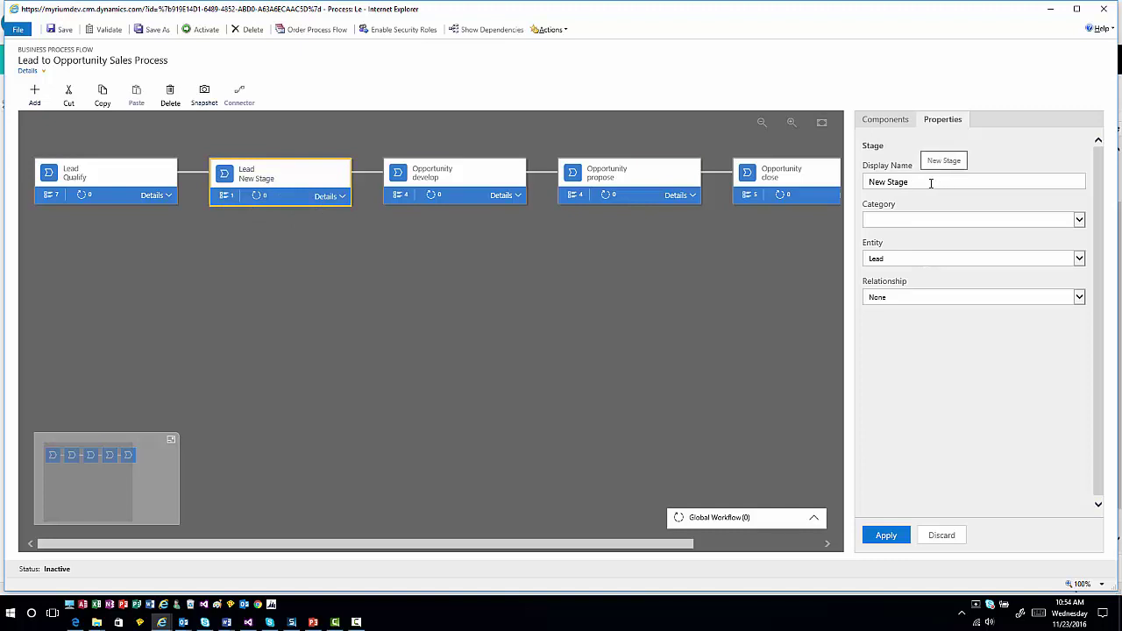
pyautogui.click(908, 259)
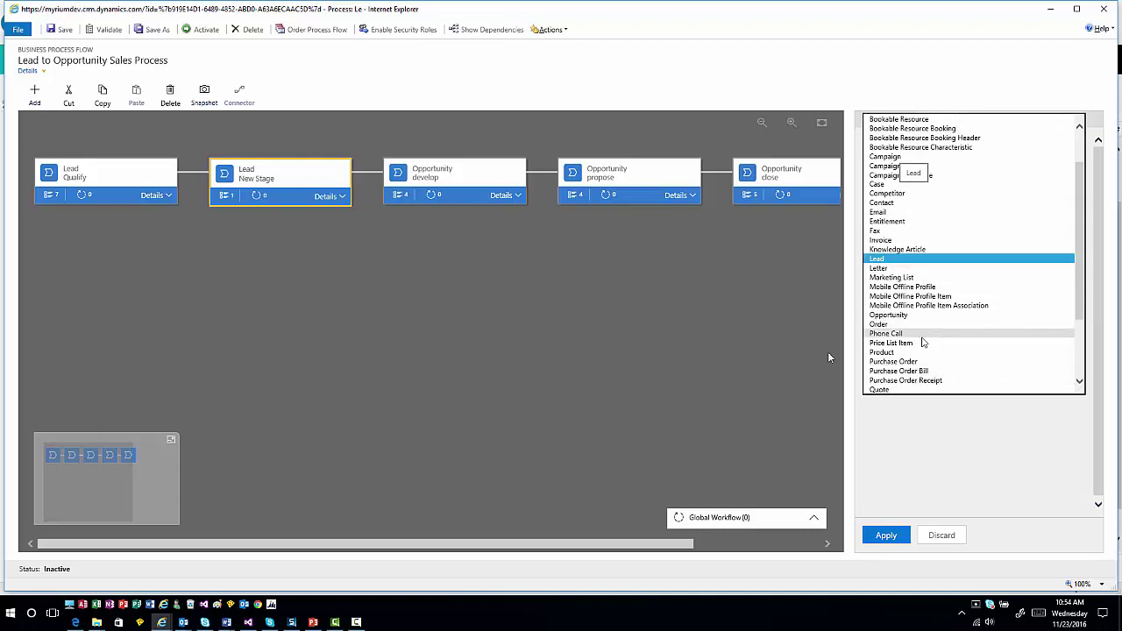
pyautogui.click(536, 380)
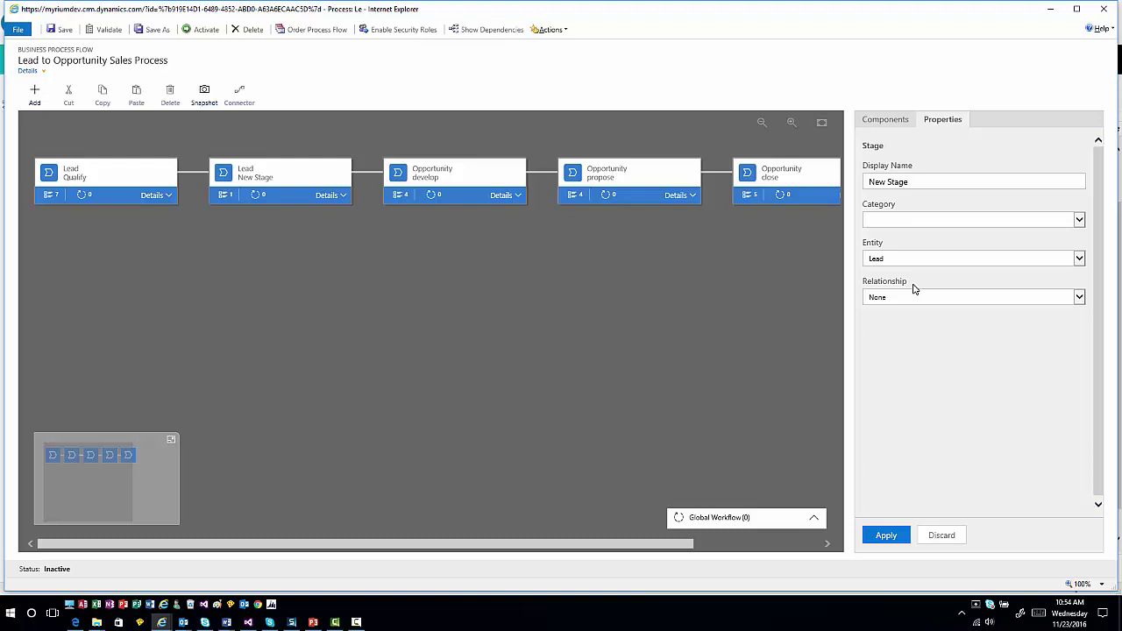
# Delete the Lead New Stage and confirm, restoring four stages
pyautogui.click(317, 178)
pyautogui.press('Delete')
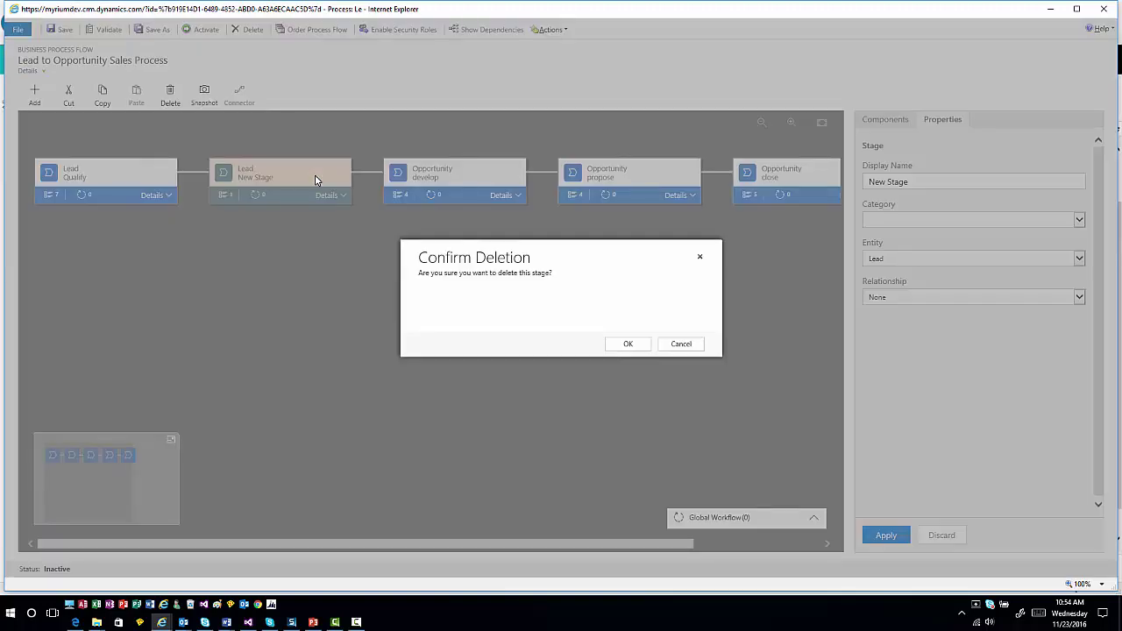
pyautogui.click(628, 345)
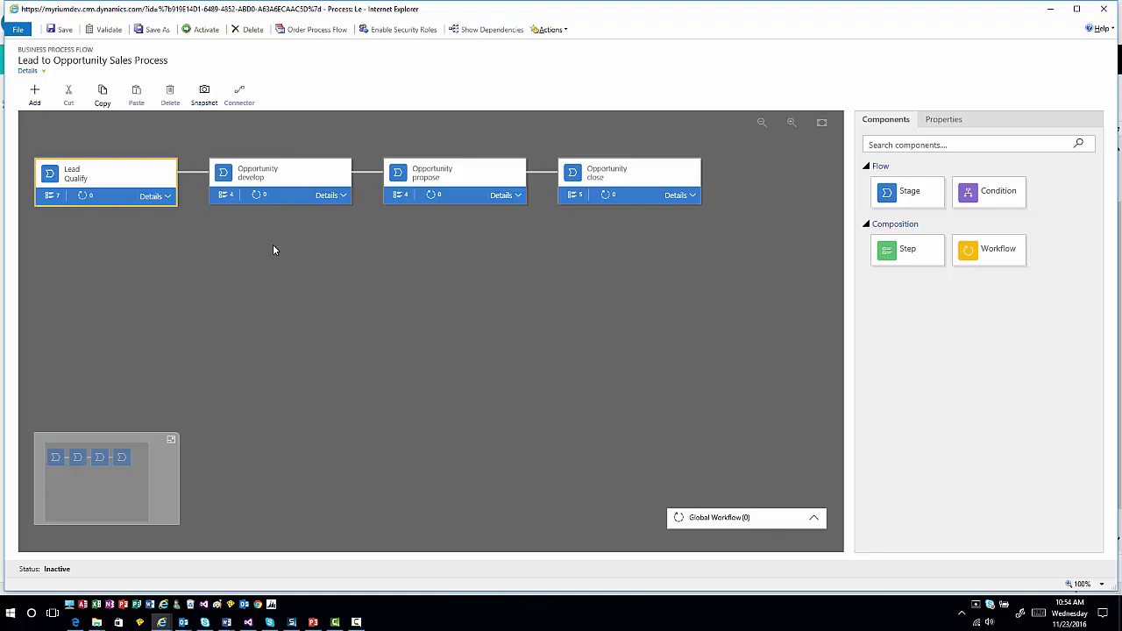
# Drop a New Condition between the Opportunity develop and propose stages
pyautogui.moveTo(987, 192); pyautogui.dragTo(367, 198)
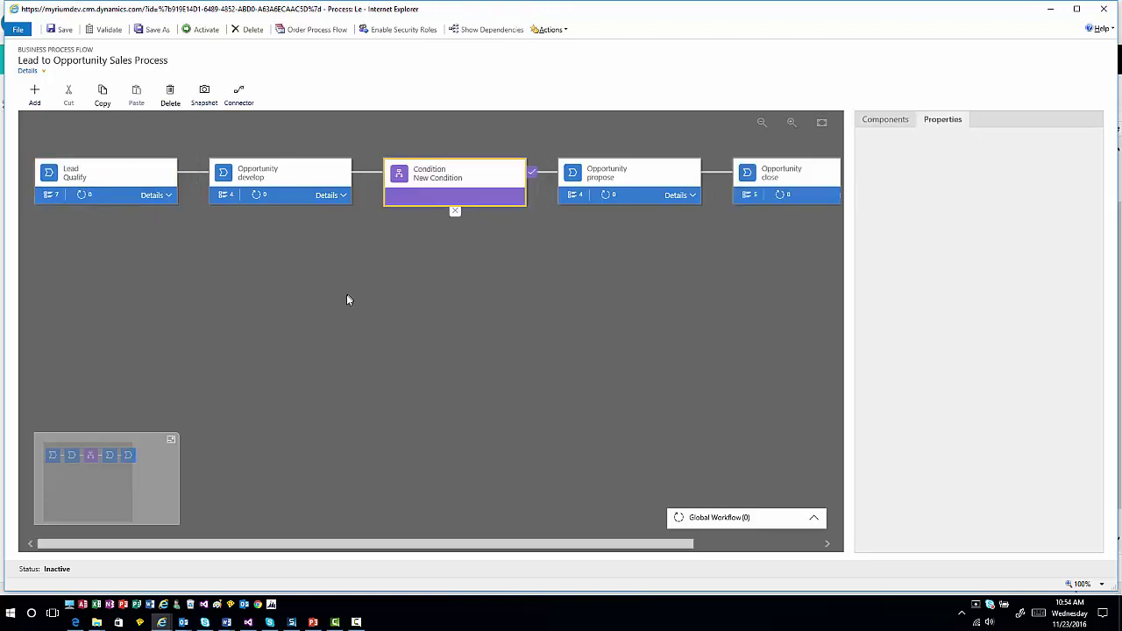
pyautogui.click(436, 198)
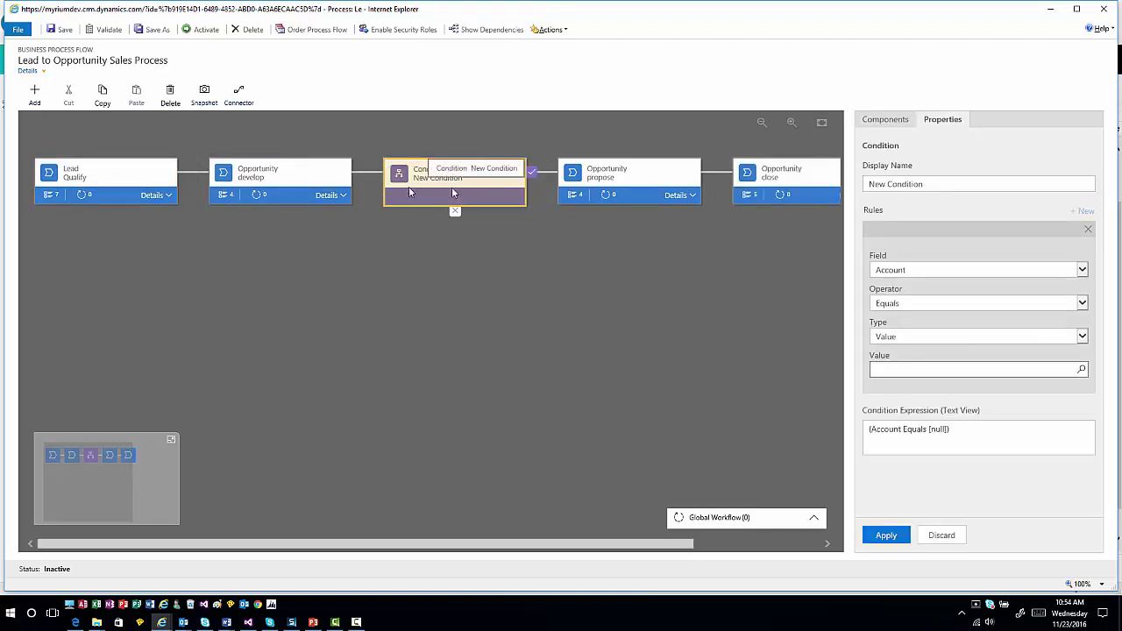
pyautogui.click(319, 184)
pyautogui.click(341, 196)
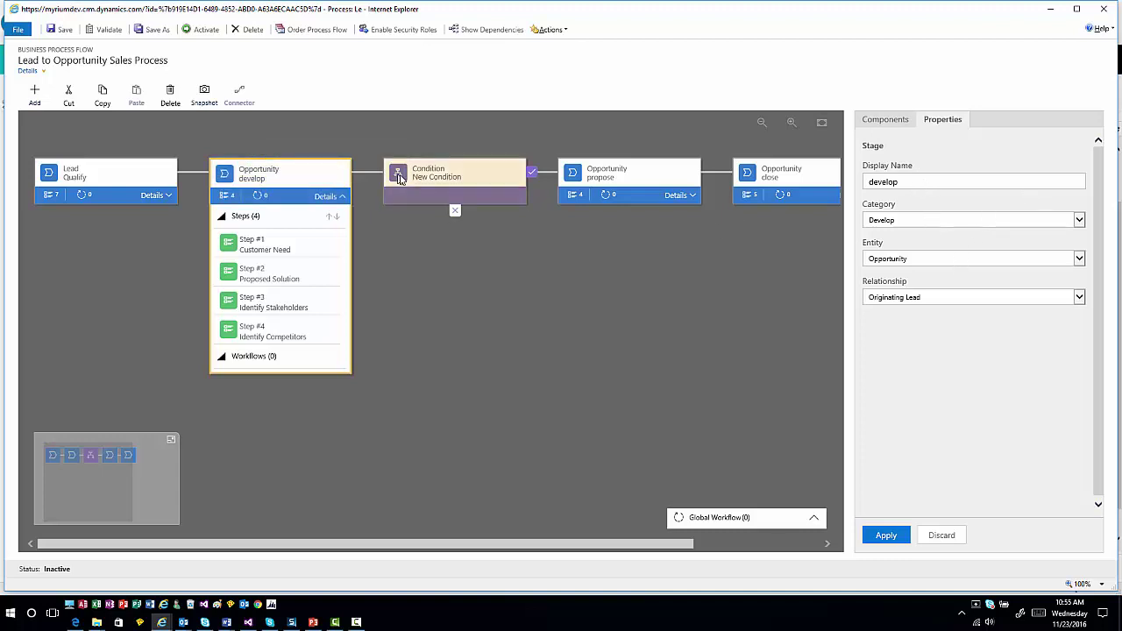
# Set the condition's Rule 1 field to Customer Need, giving (Customer Need Equals [])
pyautogui.click(473, 178)
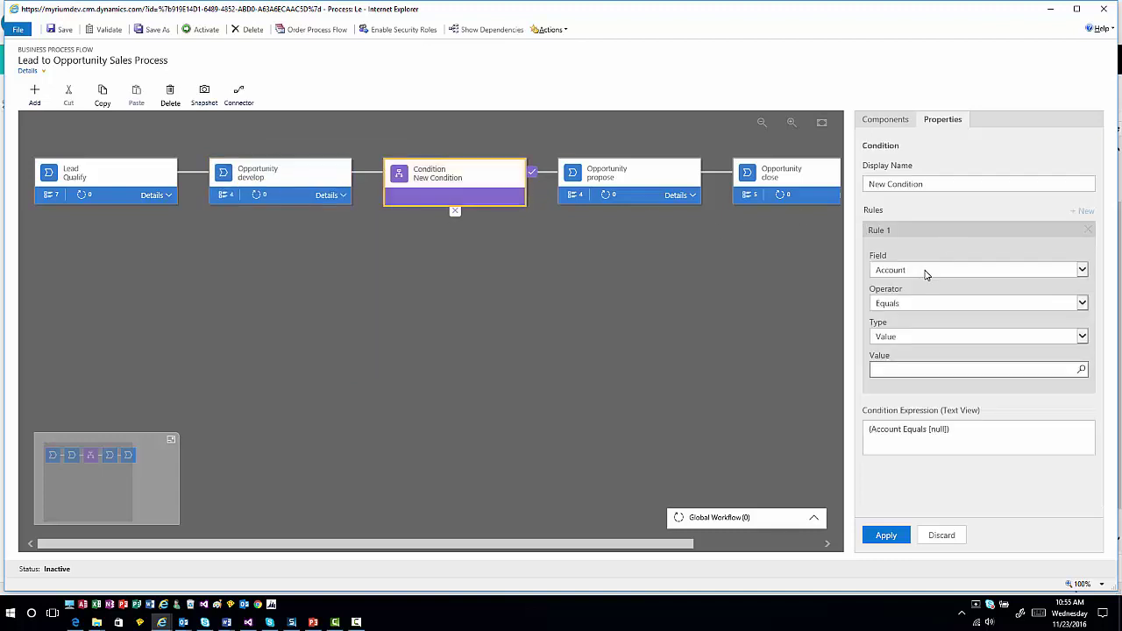
pyautogui.click(925, 273)
pyautogui.click(926, 279)
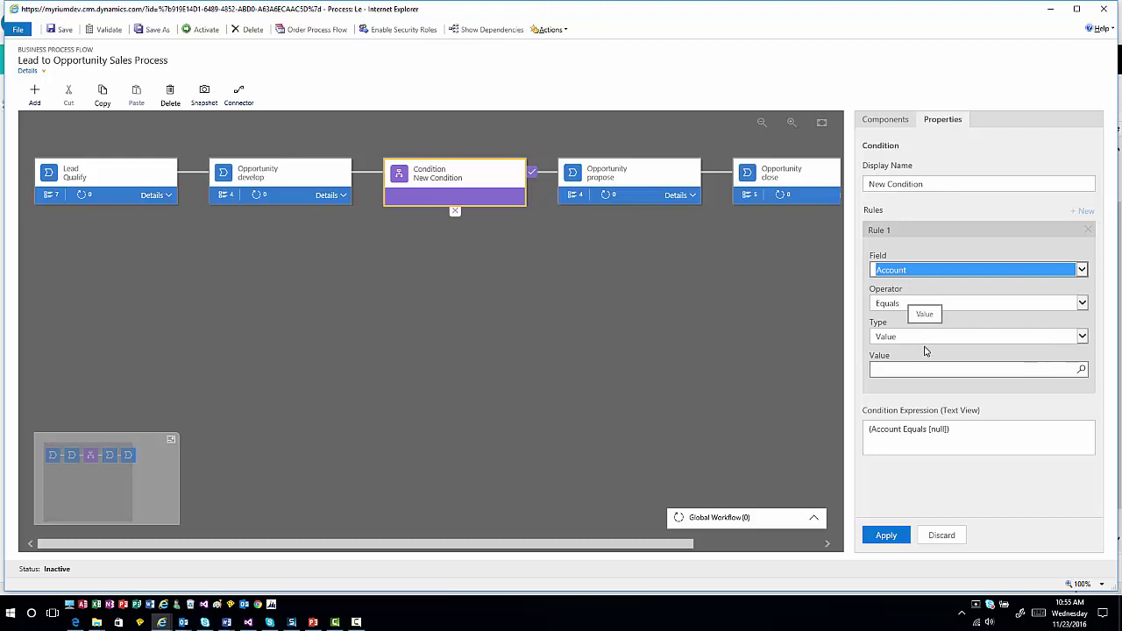
pyautogui.click(917, 274)
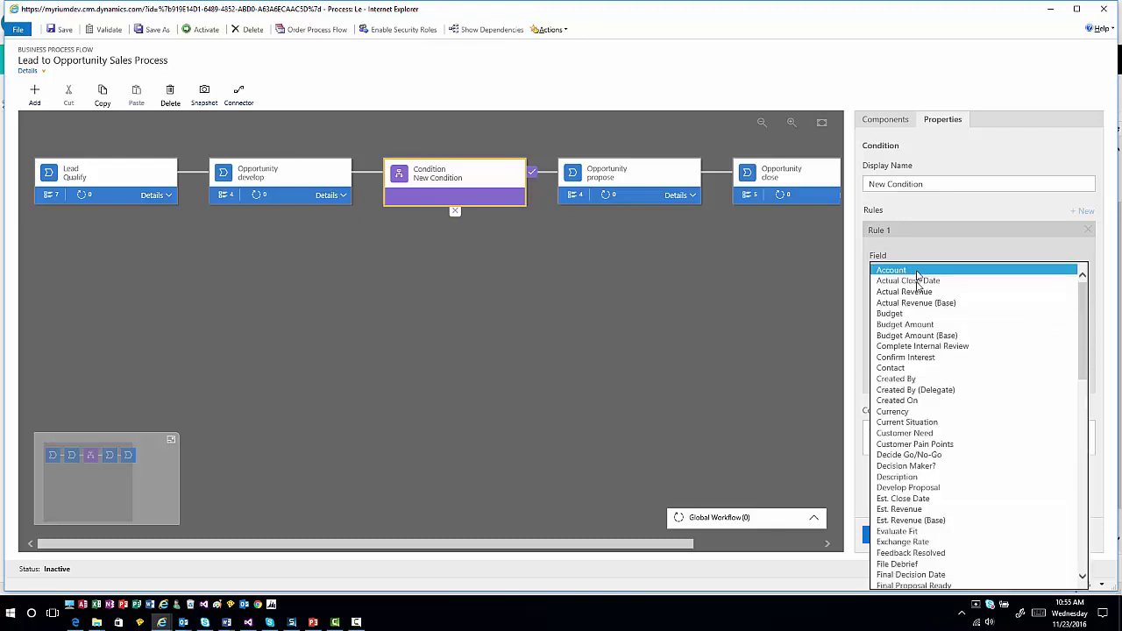
pyautogui.scroll(-3, 921, 316)
pyautogui.scroll(-1, 922, 317)
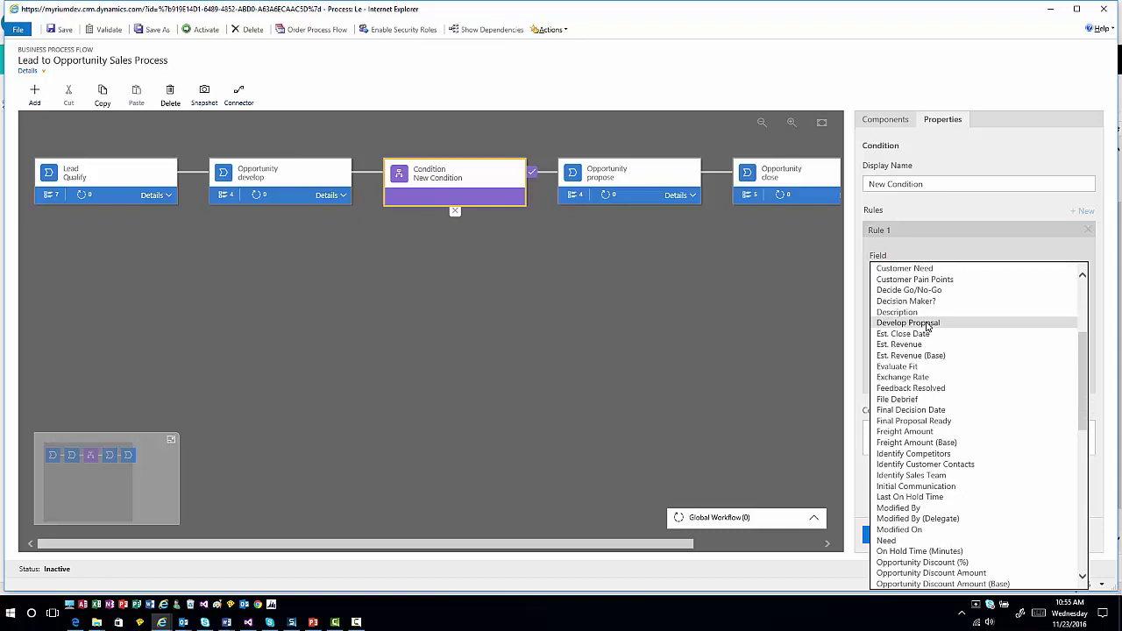
pyautogui.click(943, 270)
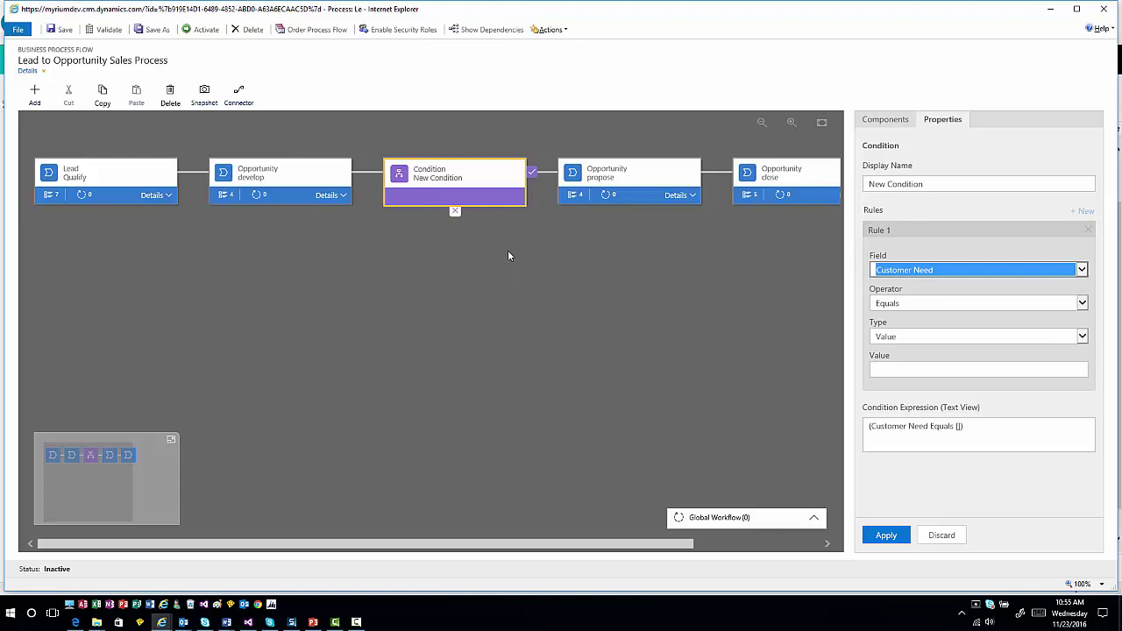
pyautogui.click(455, 212)
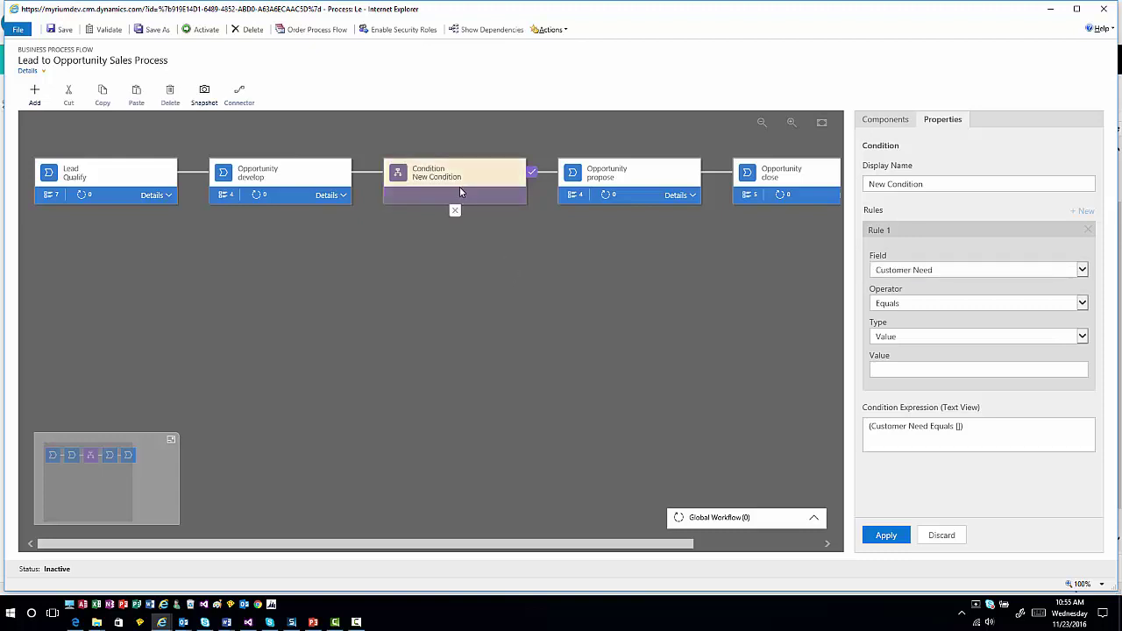
# Delete the New Condition and confirm, reconnecting develop directly to propose
pyautogui.click(447, 180)
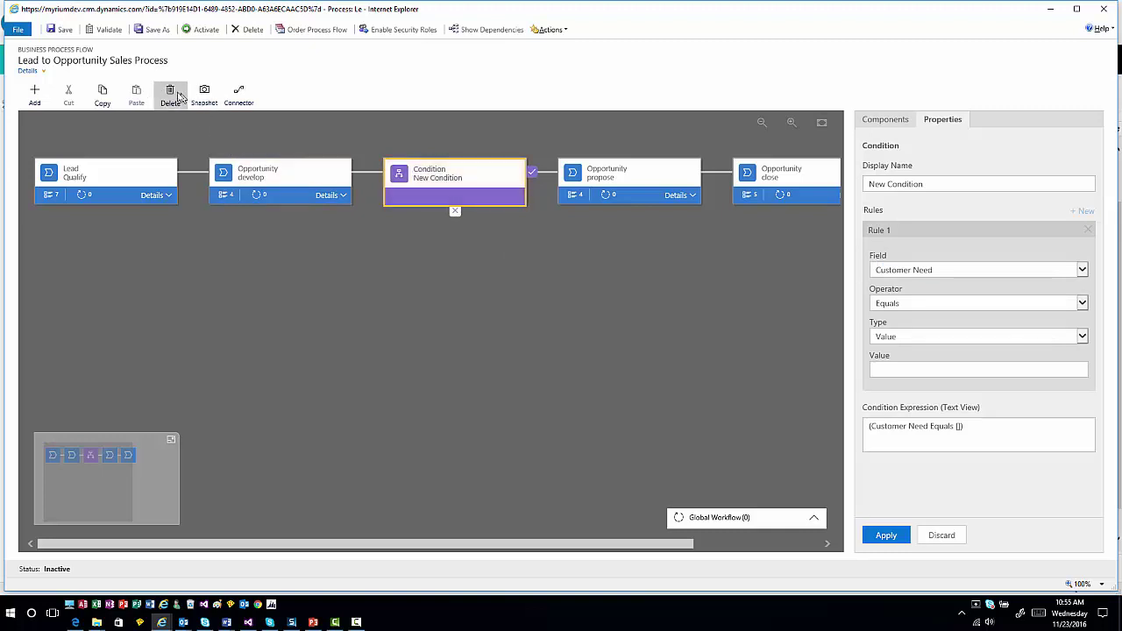
pyautogui.click(171, 95)
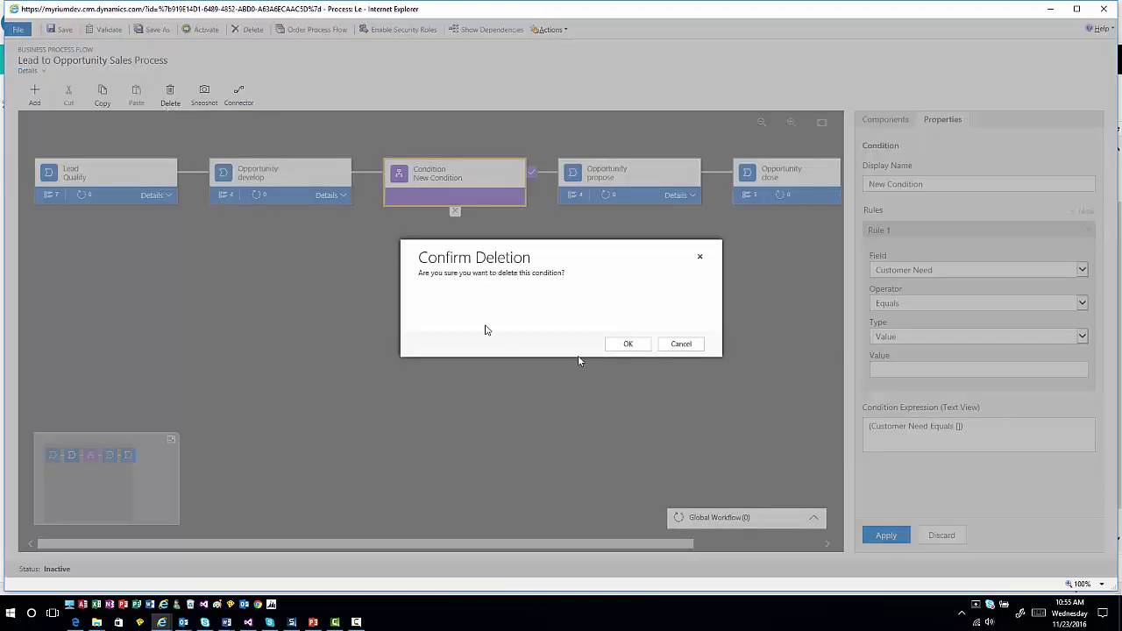
pyautogui.click(626, 343)
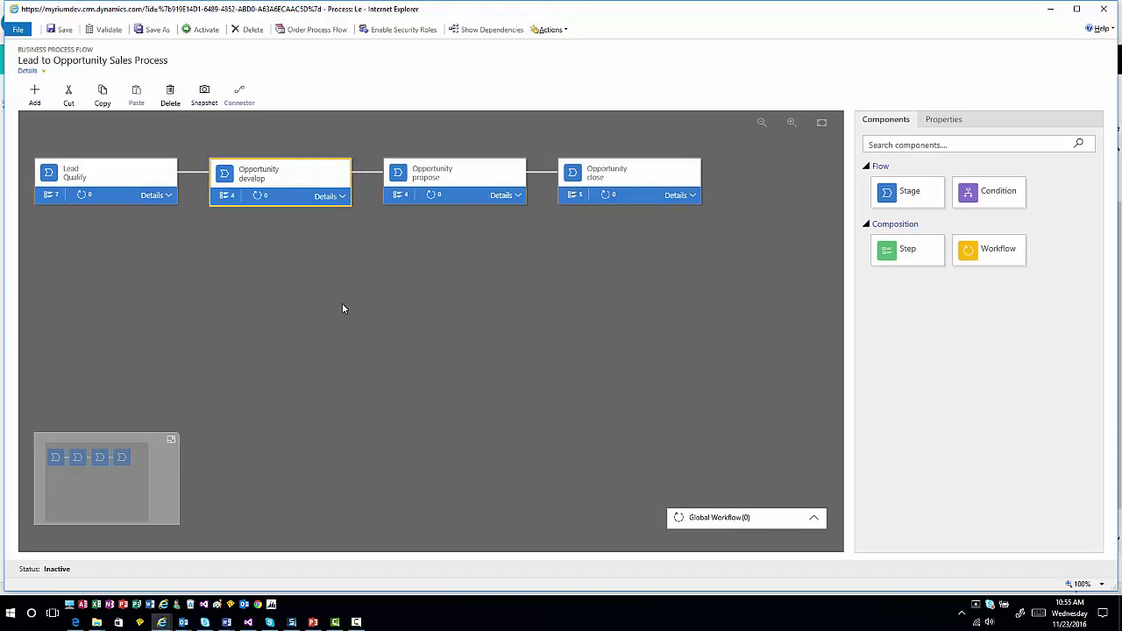
pyautogui.click(244, 200)
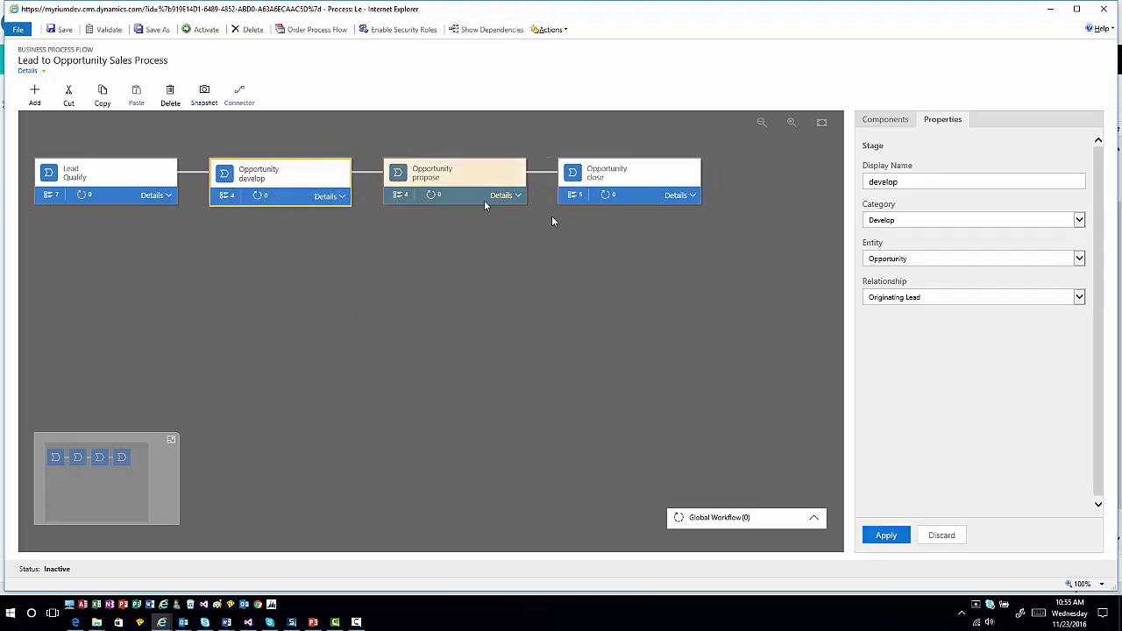
# Drag a Workflow component from Components into the Opportunity develop stage and select it
pyautogui.click(890, 124)
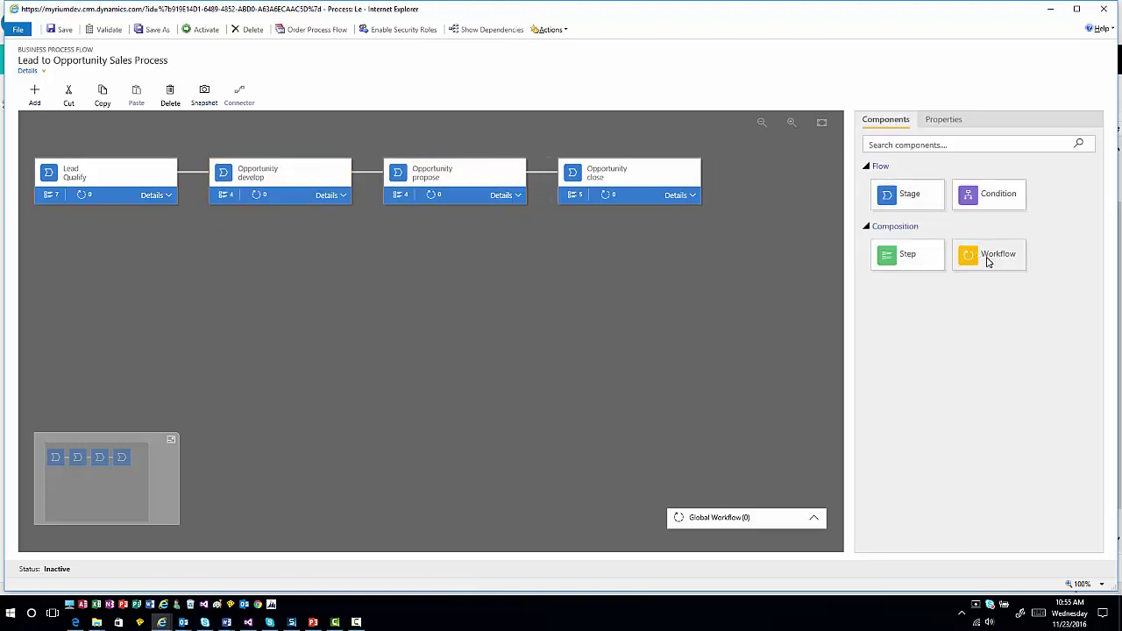
pyautogui.moveTo(988, 260)
pyautogui.mouseDown()
pyautogui.moveTo(989, 303)
pyautogui.moveTo(984, 254)
pyautogui.moveTo(972, 271)
pyautogui.mouseUp()
pyautogui.moveTo(982, 257); pyautogui.dragTo(291, 203)
pyautogui.click(290, 390)
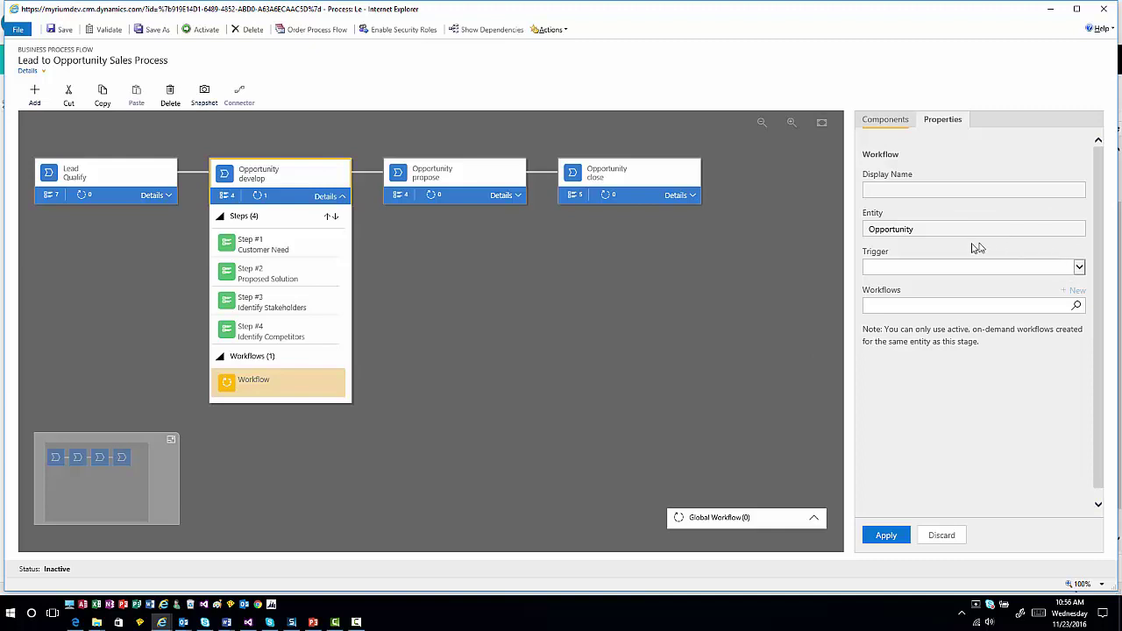
# Expand the workflow's Trigger dropdown listing Stage Entry and Stage Exit
pyautogui.click(954, 270)
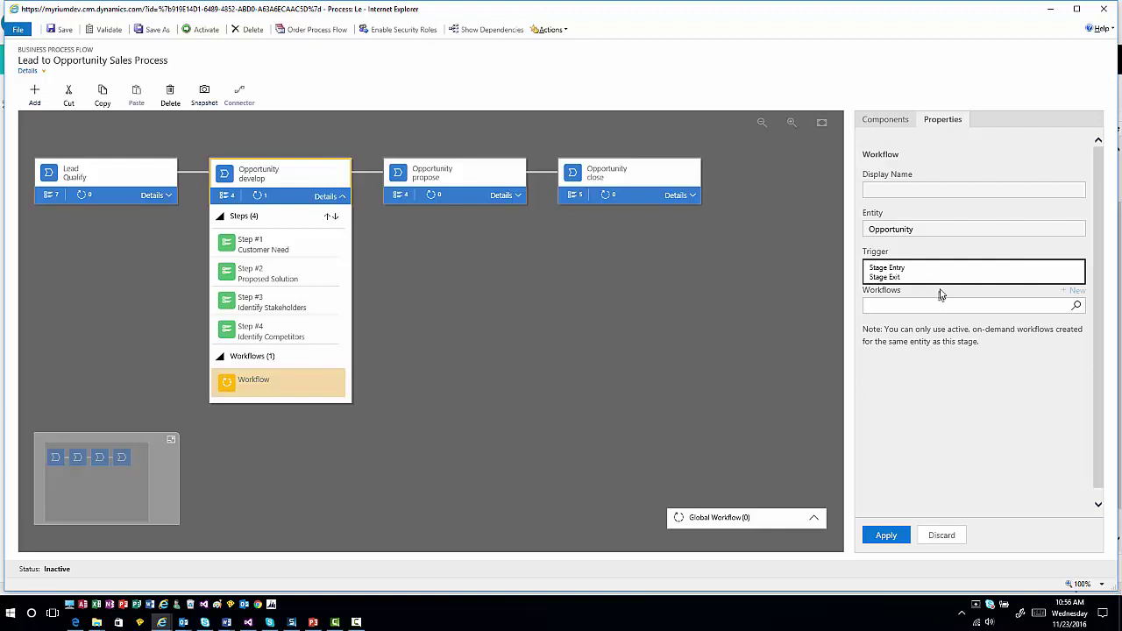
# Close the process editor without saving and begin a new process
pyautogui.click(1104, 9)
pyautogui.click(570, 310)
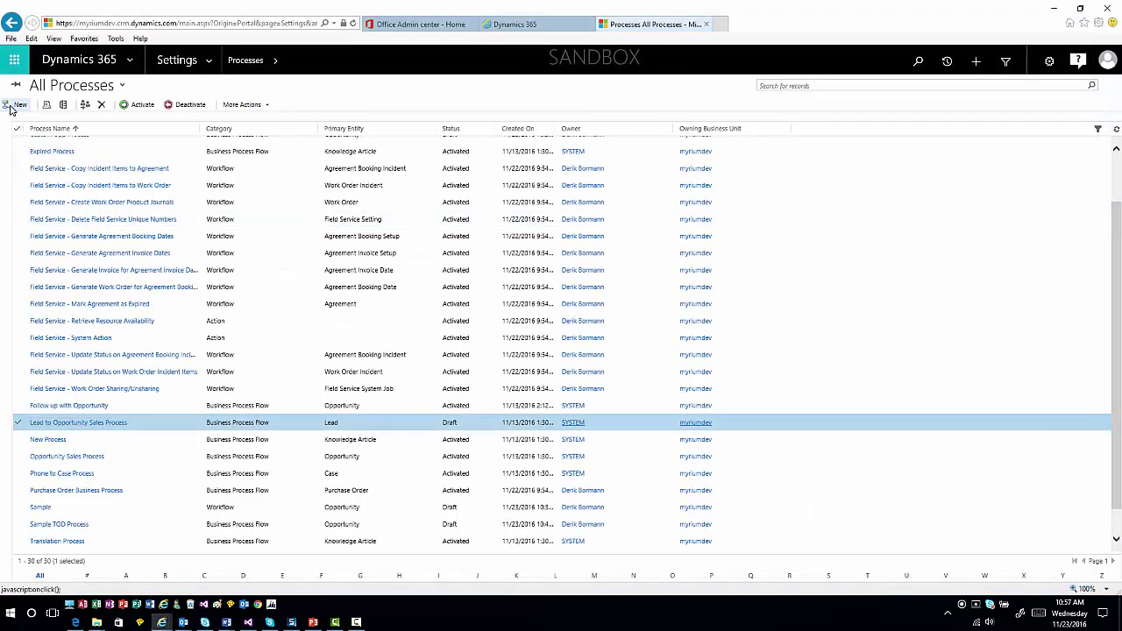
pyautogui.click(15, 105)
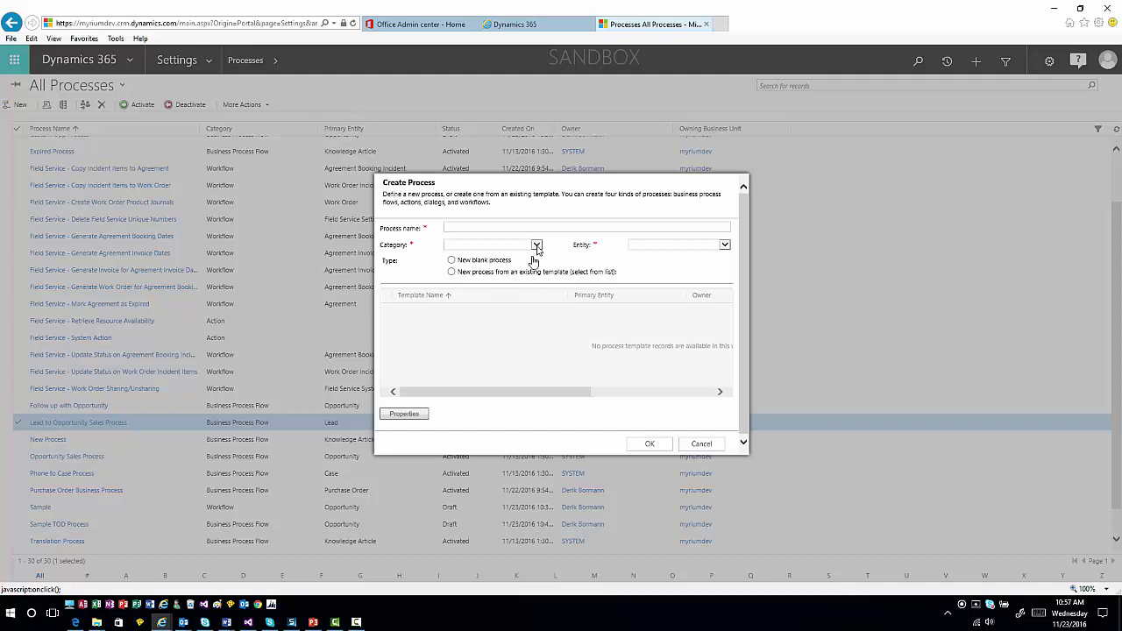
# Create 'Sample' as an Opportunity Business Process Flow running as a mobile-only task flow
pyautogui.click(529, 226)
pyautogui.write('Sample')
pyautogui.press('Tab')
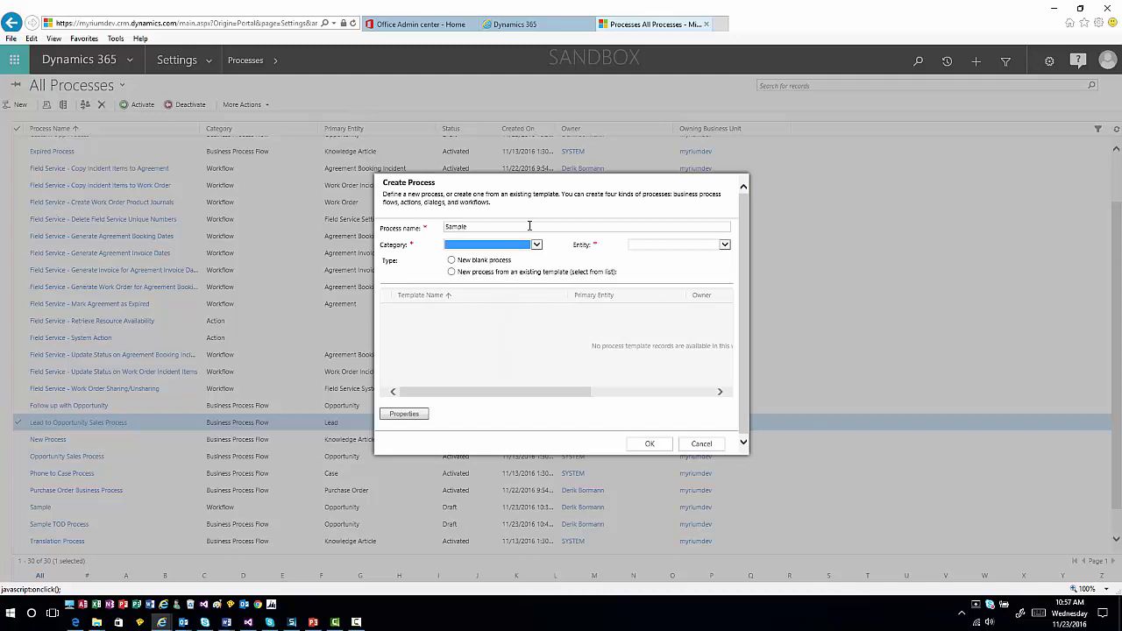
pyautogui.click(537, 245)
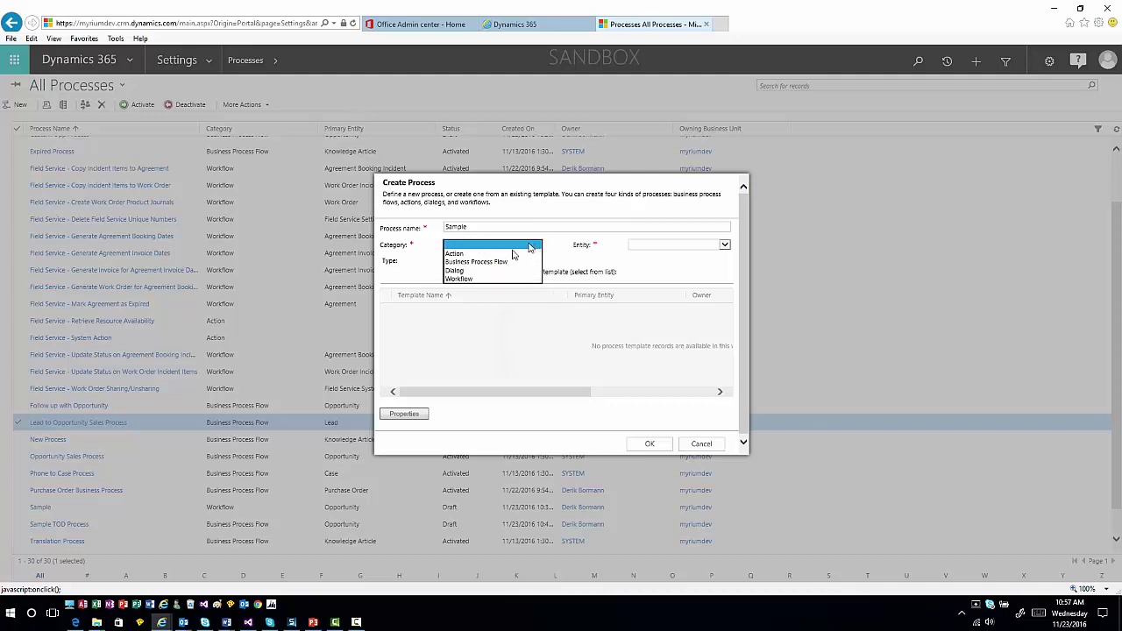
pyautogui.click(666, 246)
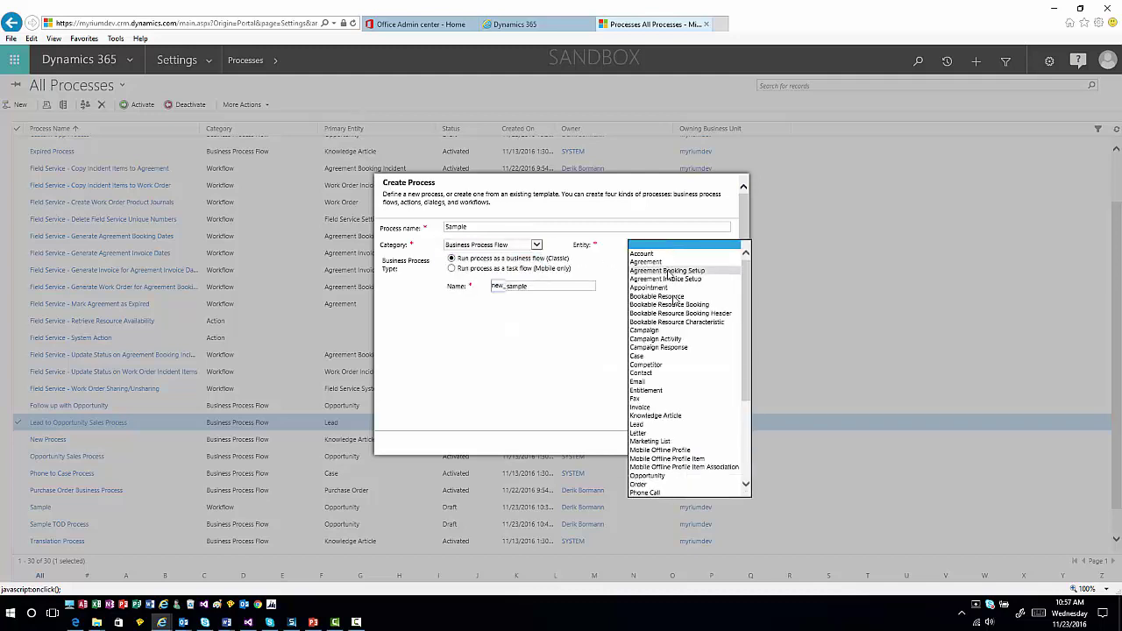
pyautogui.scroll(-2, 677, 418)
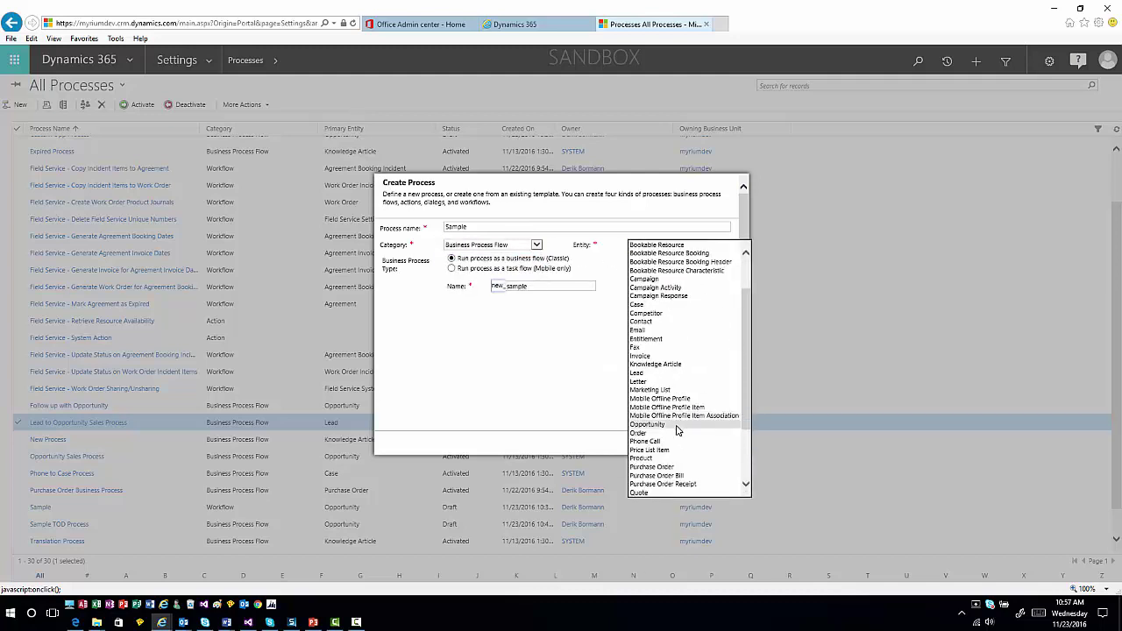
pyautogui.click(649, 424)
pyautogui.click(487, 272)
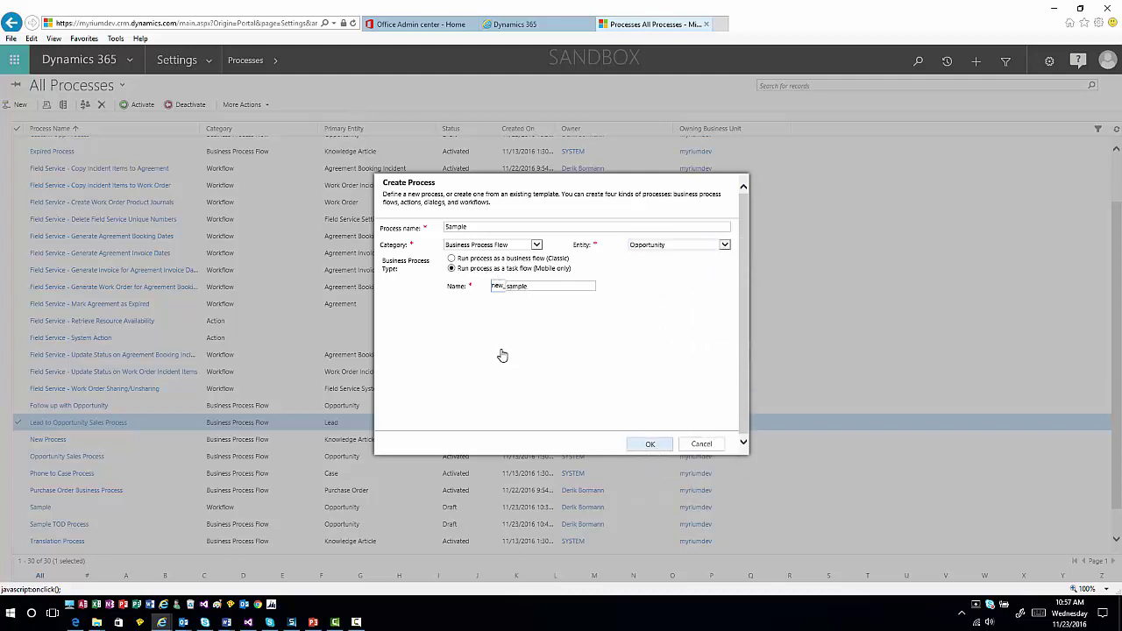
pyautogui.press('Return')
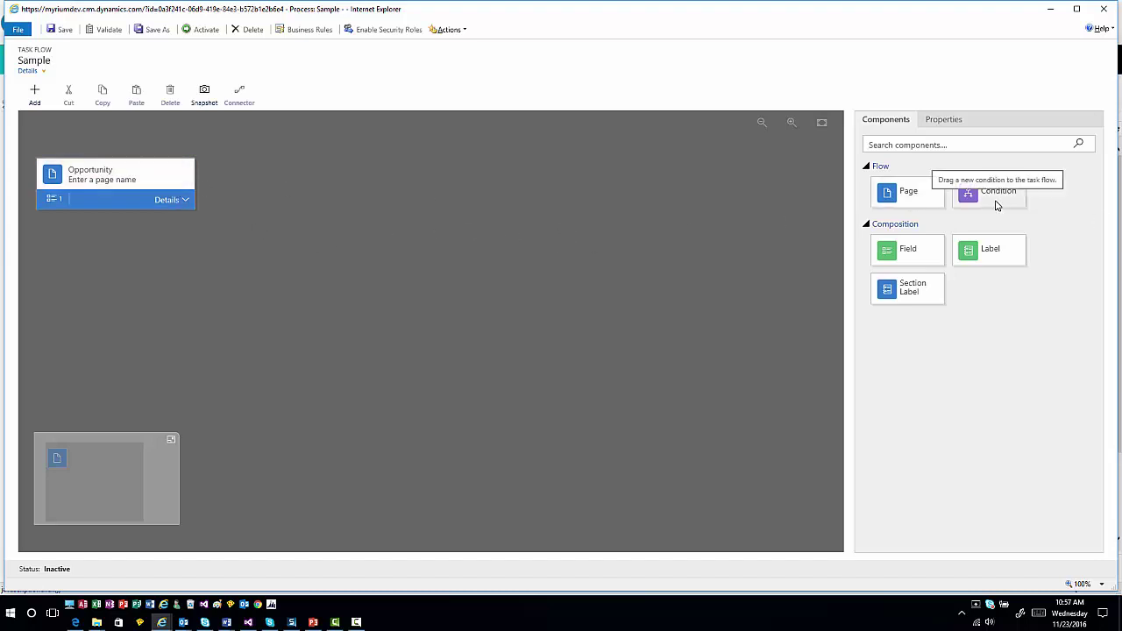
pyautogui.moveTo(989, 211); pyautogui.dragTo(127, 204)
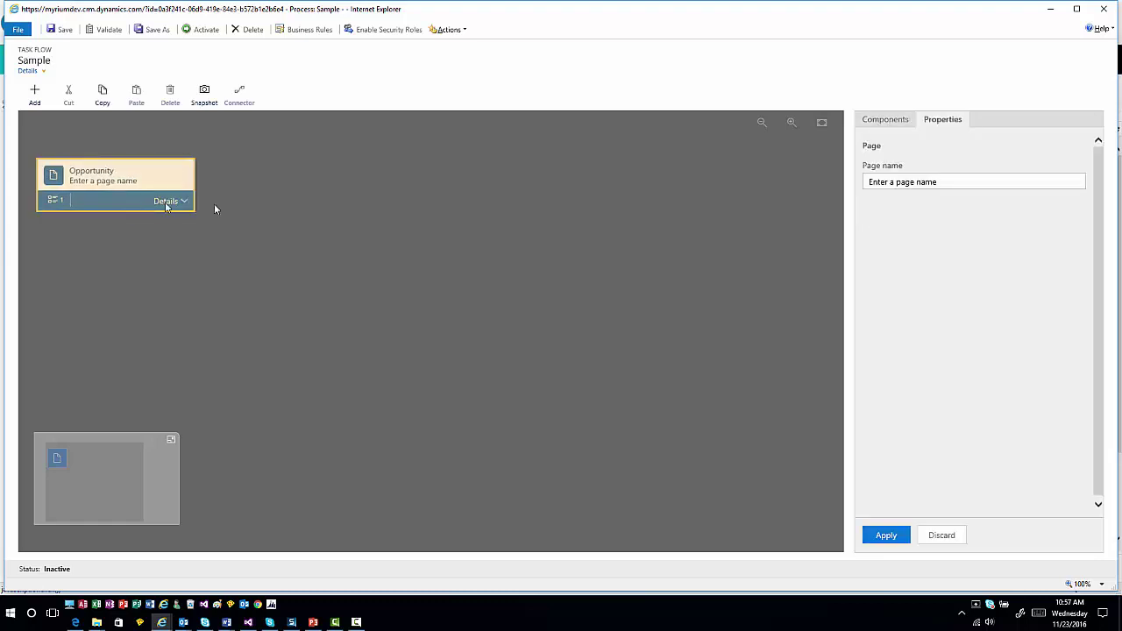
pyautogui.click(872, 126)
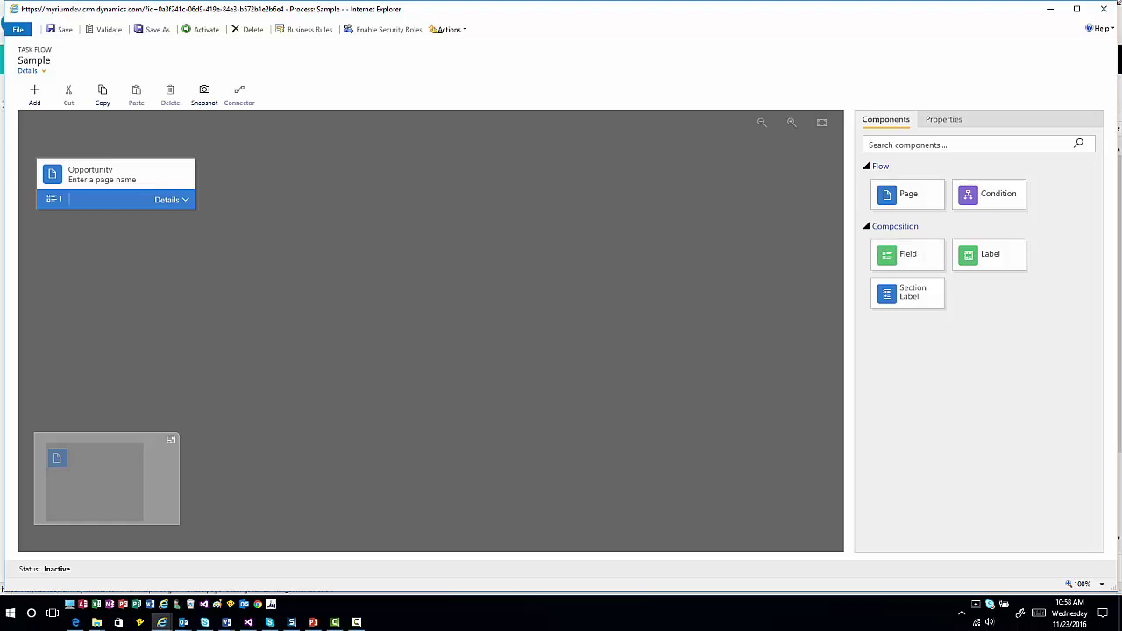
# Close the Sample task flow designer window
pyautogui.click(1107, 8)
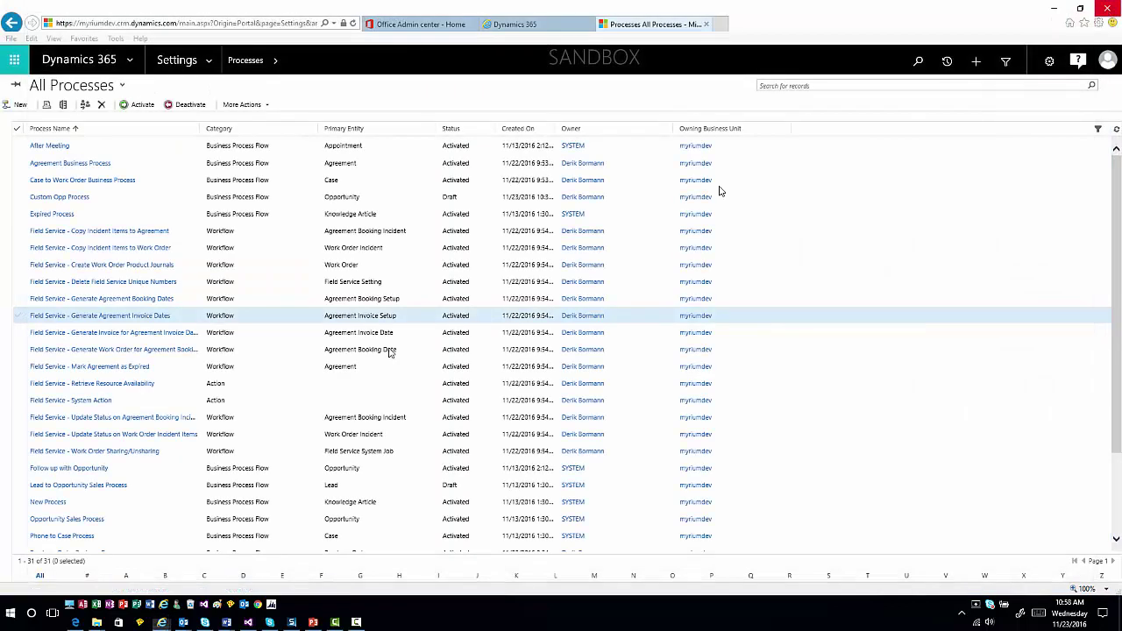